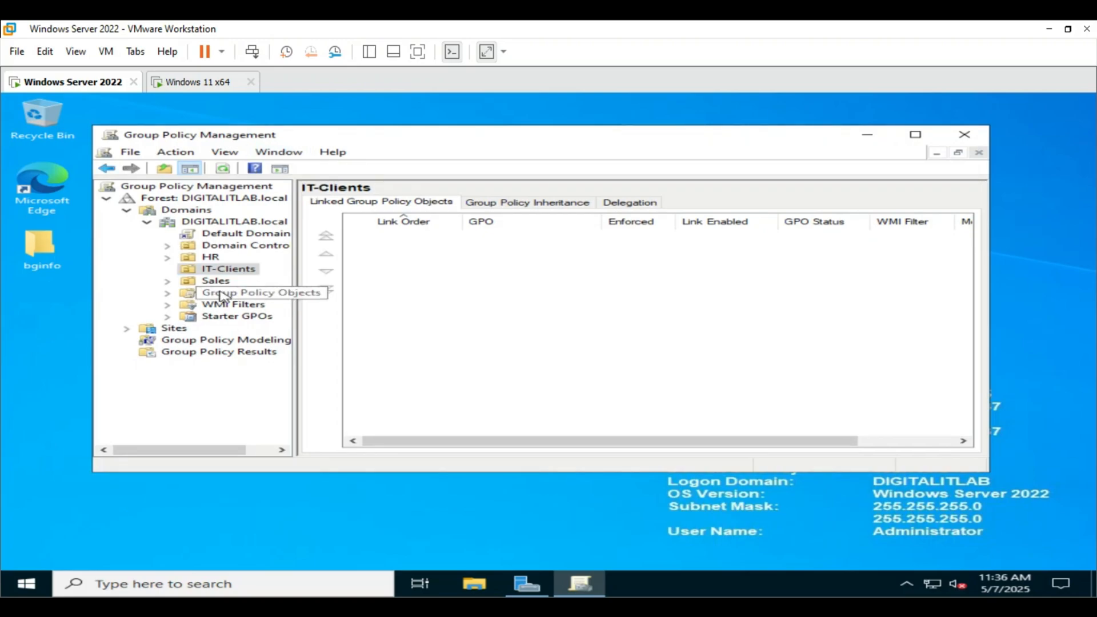
# Create a new GPO named 'Disable Cortana and Store' under Group Policy Objects
pyautogui.rightClick(219, 291)
pyautogui.click(264, 298)
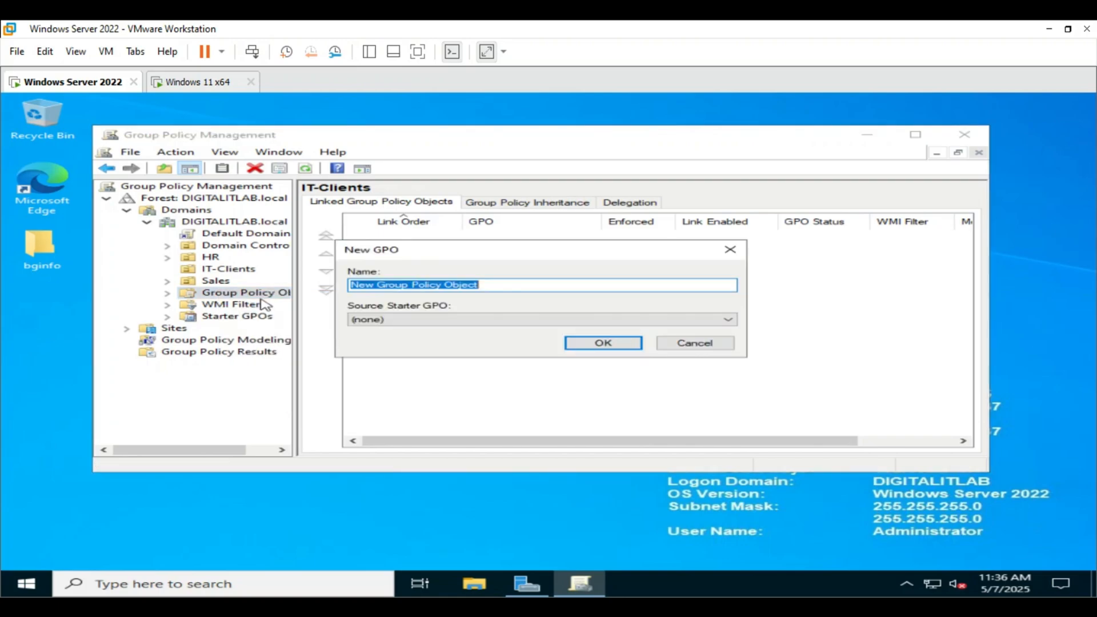
pyautogui.write('Disable C')
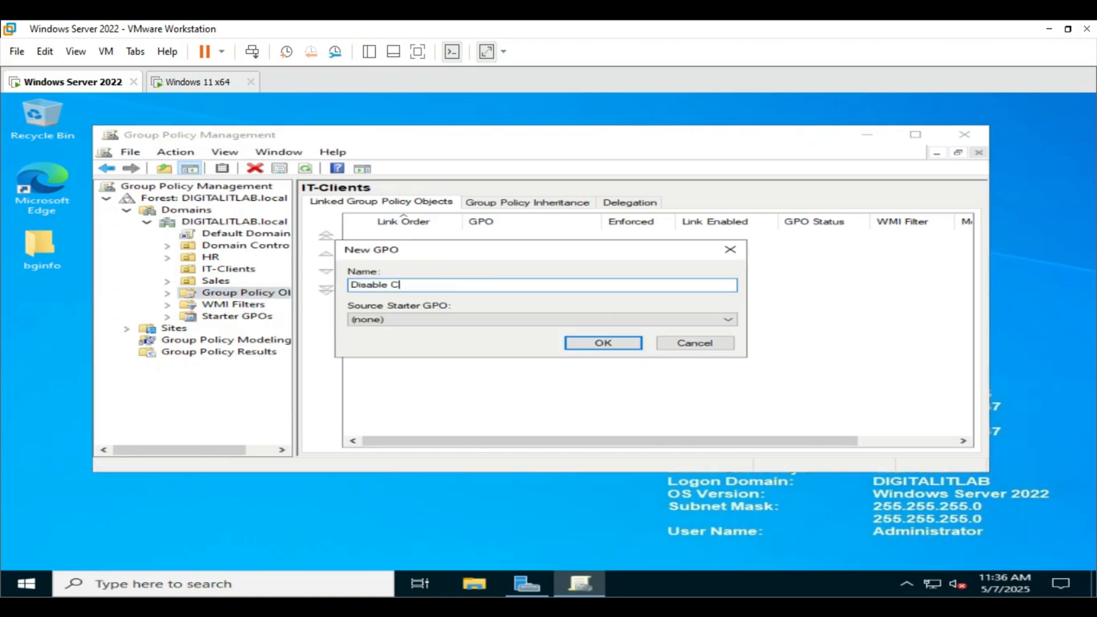
pyautogui.write('ortana and Store')
pyautogui.click(582, 347)
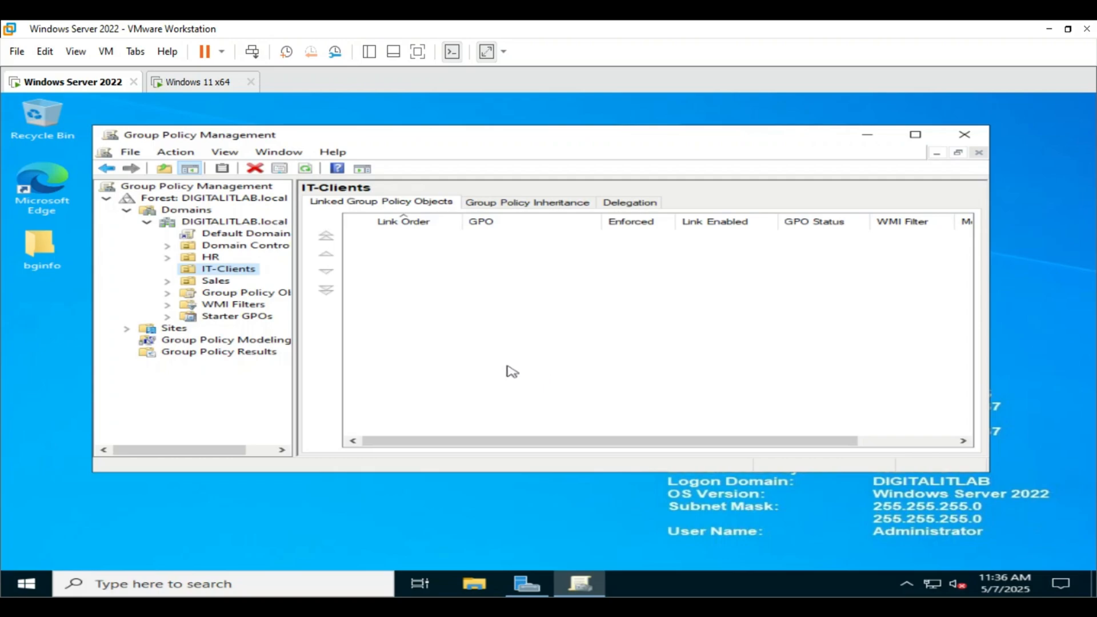
# Open the Disable Cortana and Store GPO in the Group Policy Management Editor
pyautogui.click(227, 295)
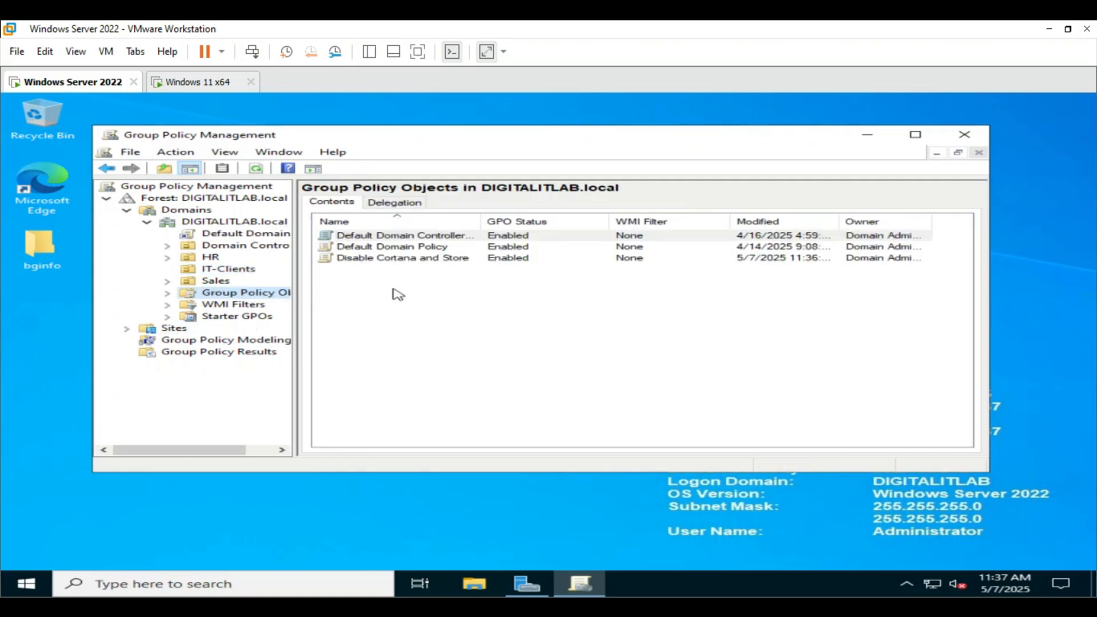
pyautogui.click(398, 260)
pyautogui.rightClick(398, 260)
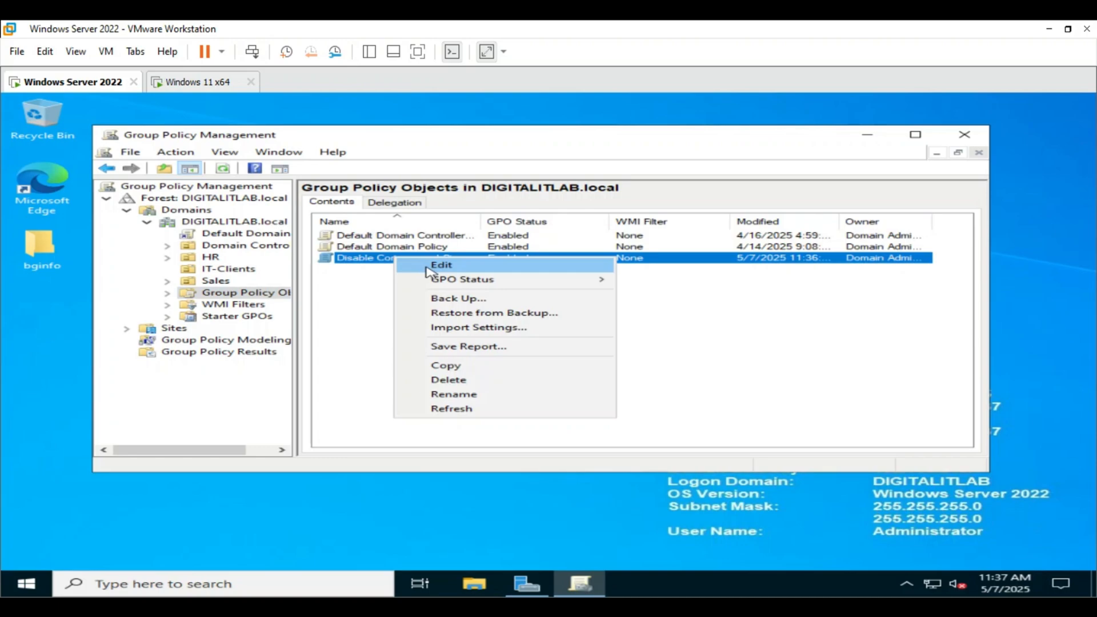
pyautogui.click(429, 267)
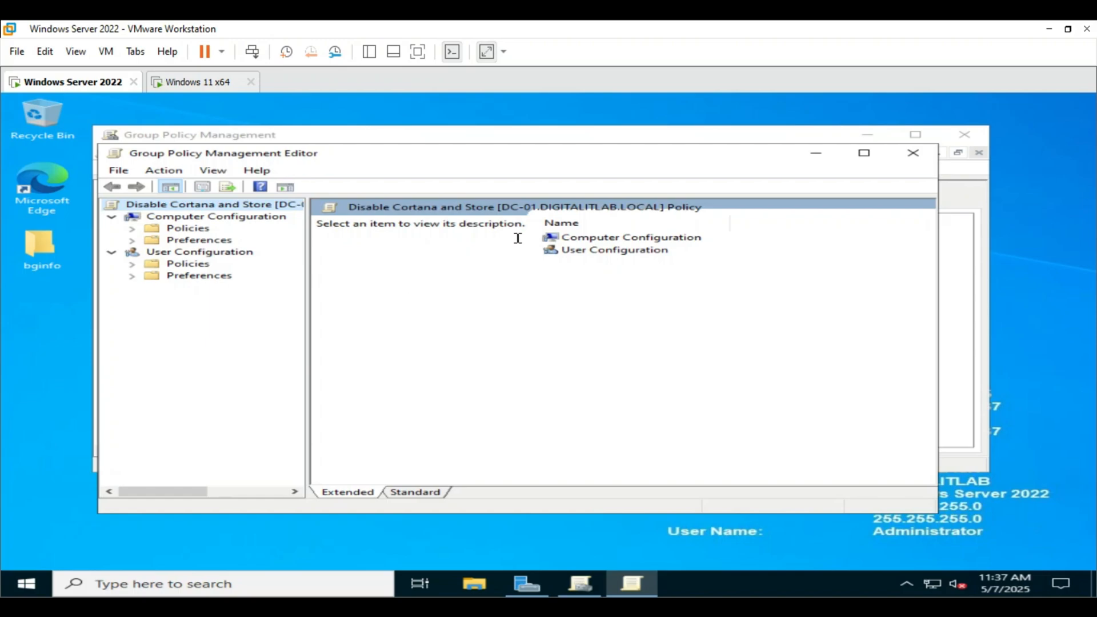
# Browse to Computer Configuration > Administrative Templates > Windows Components > Search and select Allow Cortana
pyautogui.doubleClick(595, 241)
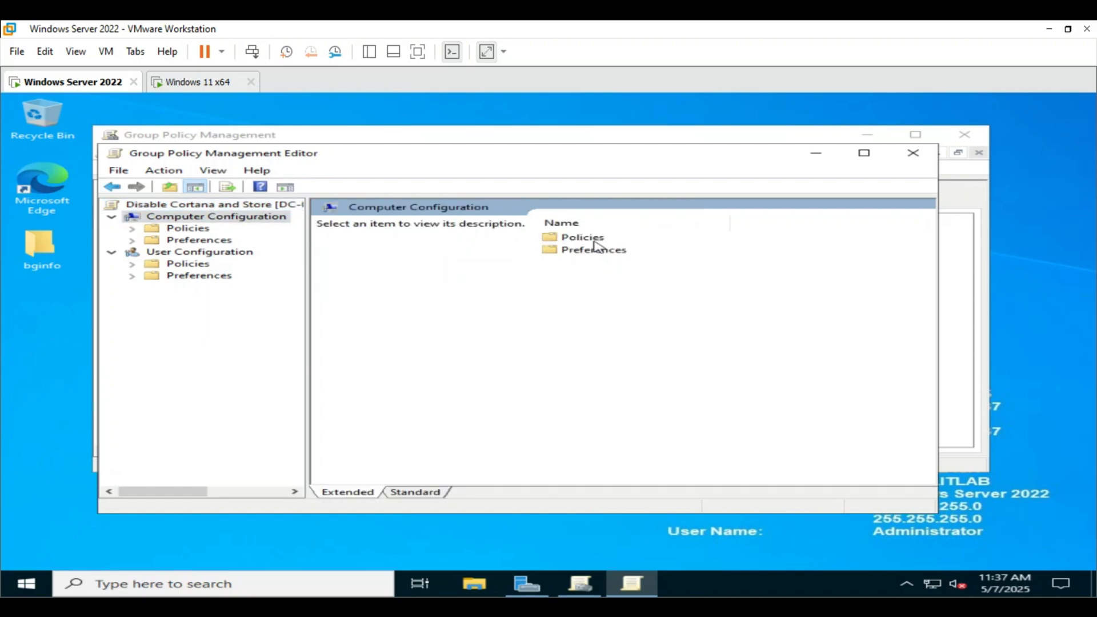
pyautogui.doubleClick(595, 239)
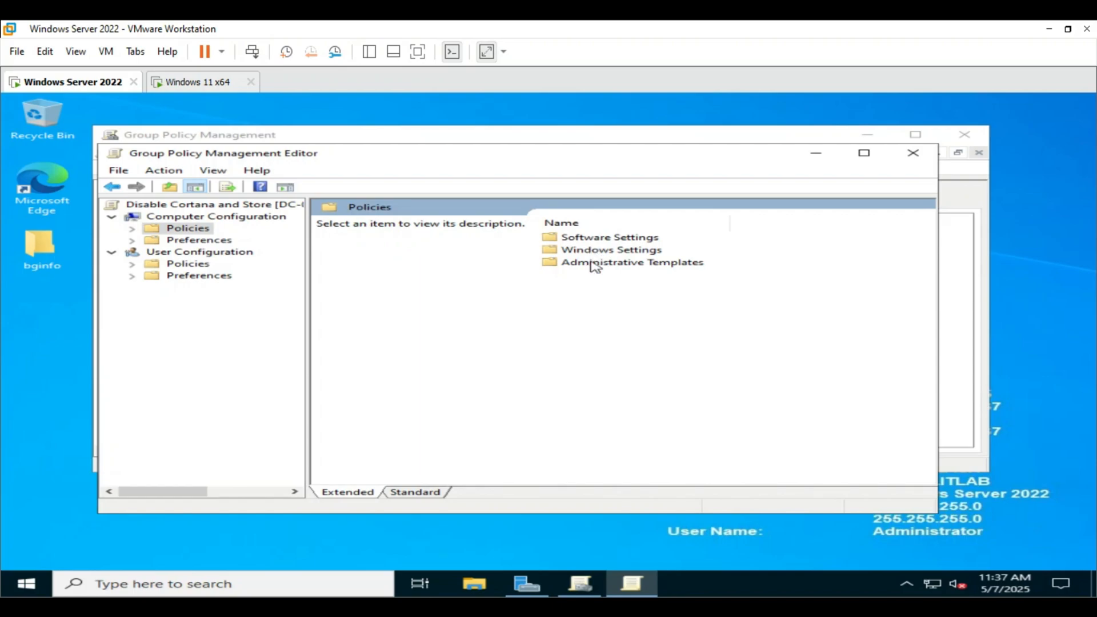
pyautogui.doubleClick(594, 263)
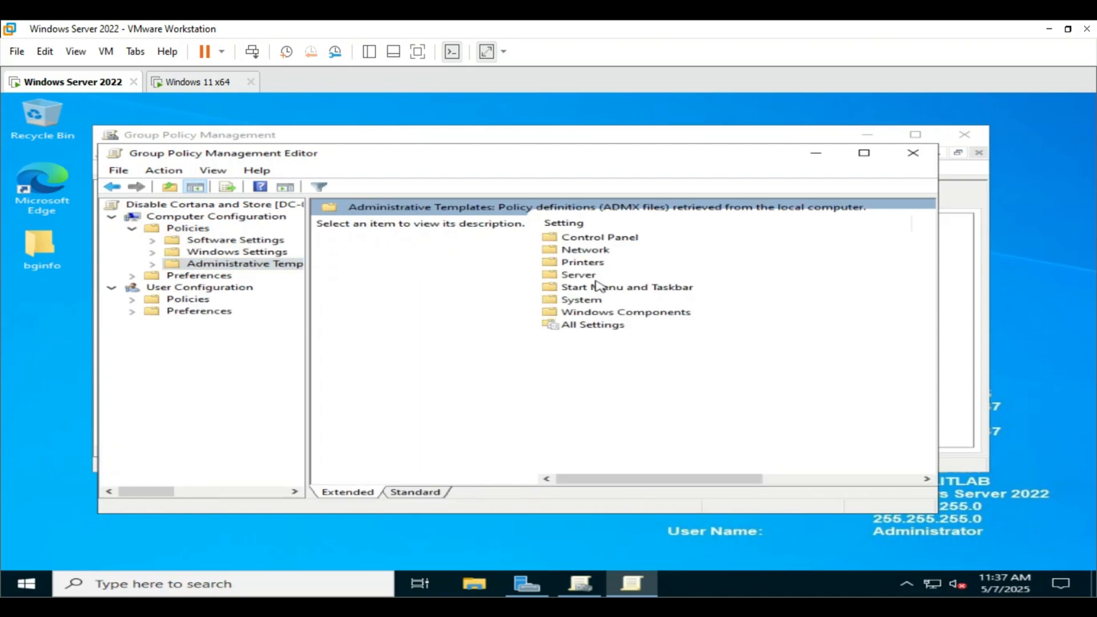
pyautogui.doubleClick(599, 313)
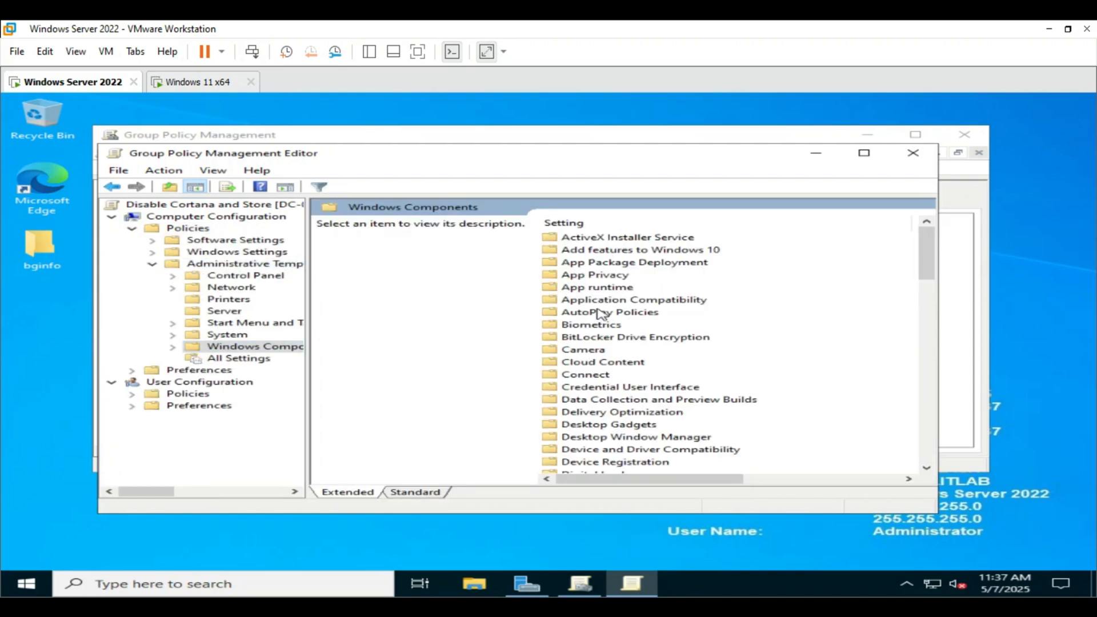
pyautogui.scroll(-15, 592, 358)
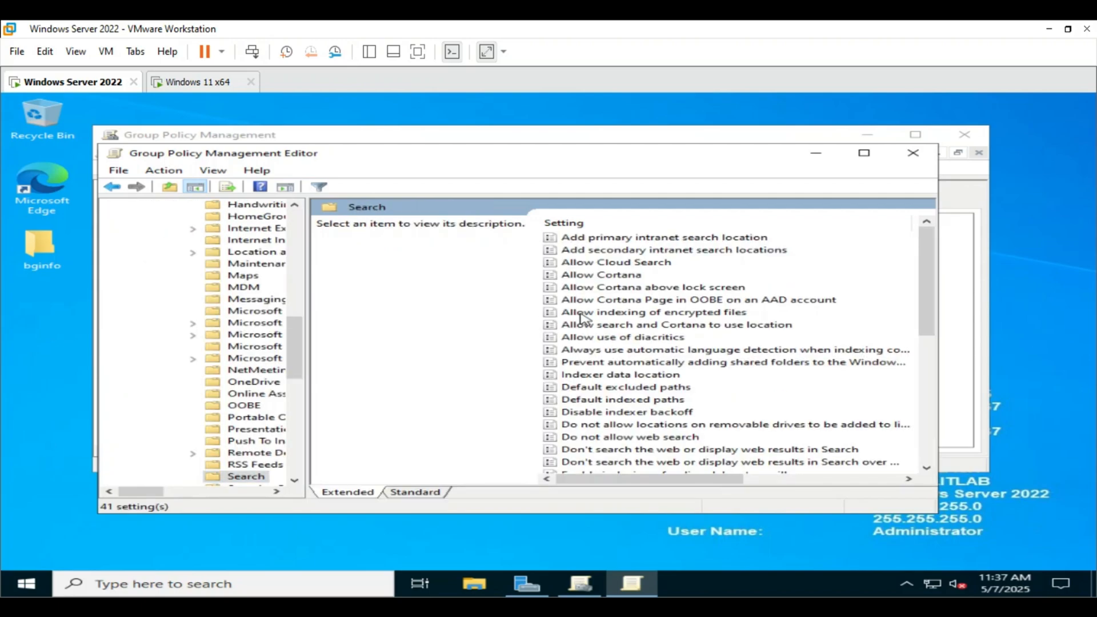
pyautogui.doubleClick(581, 314)
pyautogui.click(594, 276)
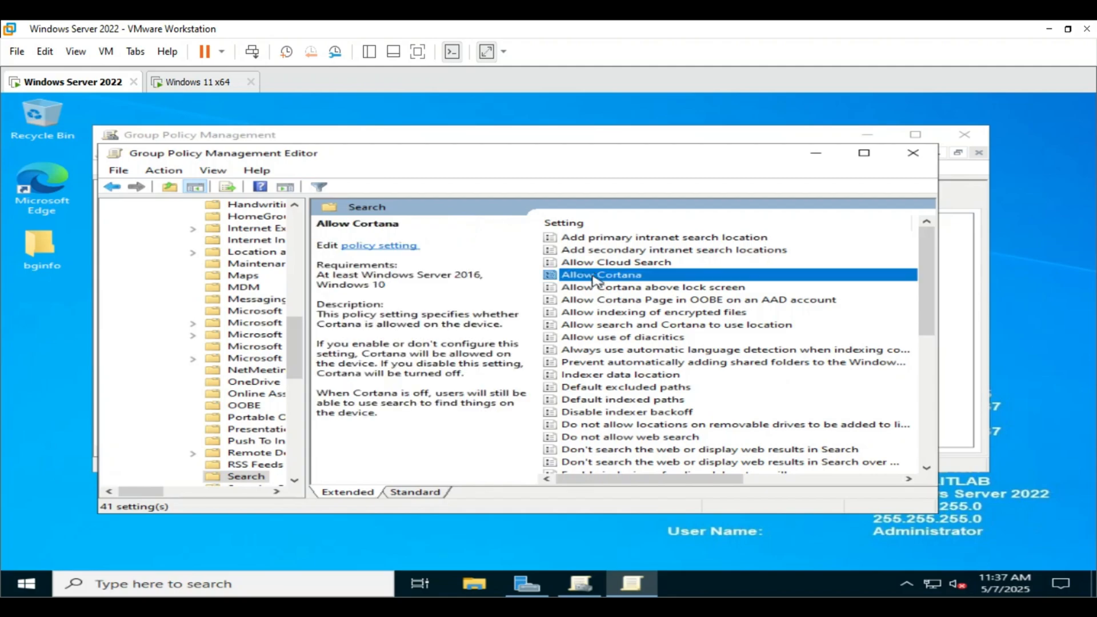
# Set the Allow Cortana policy to Disabled, apply it, and close its window
pyautogui.doubleClick(596, 277)
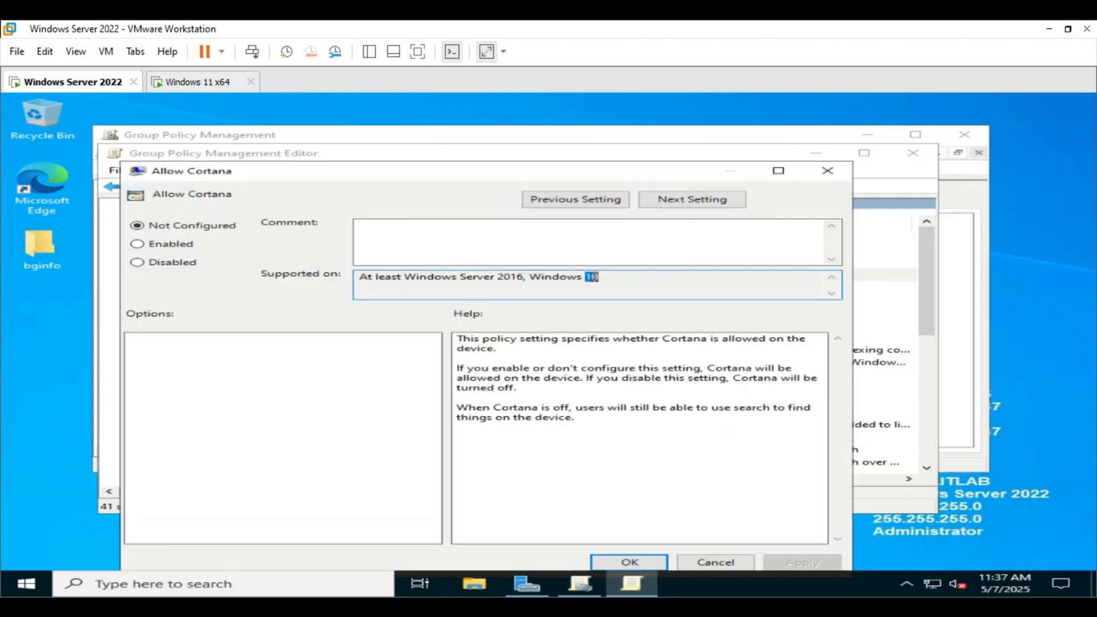
pyautogui.click(171, 263)
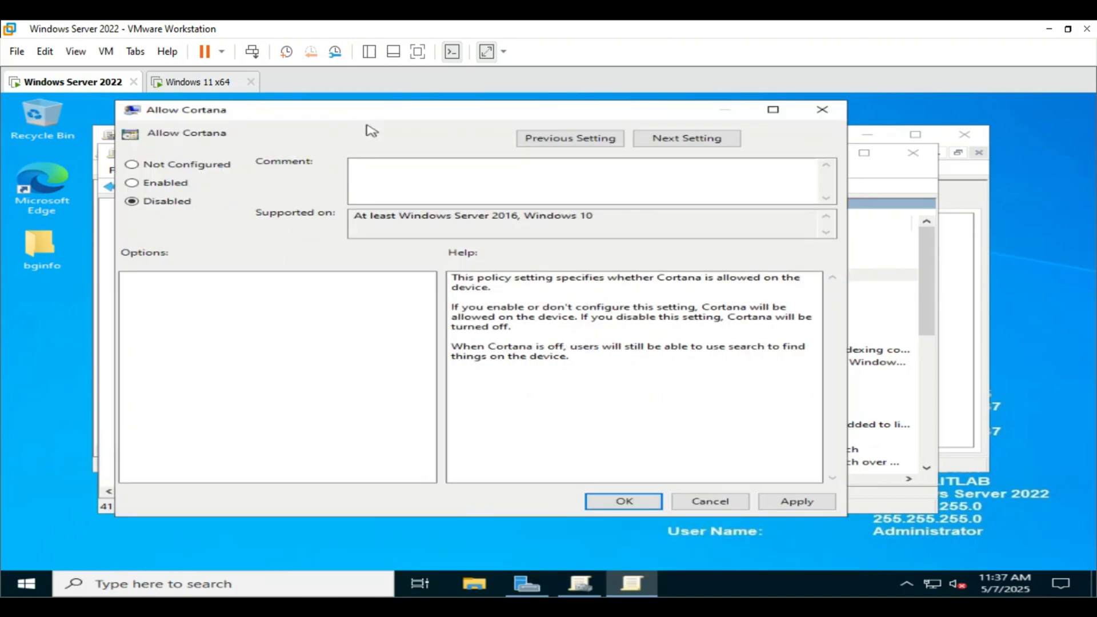
pyautogui.click(789, 506)
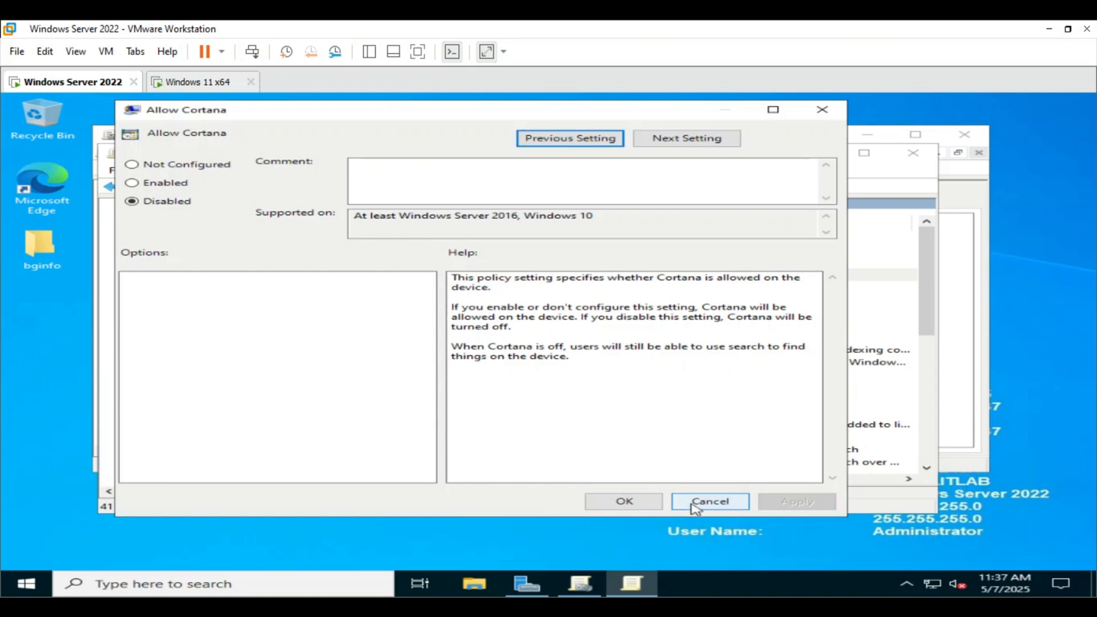
pyautogui.click(625, 503)
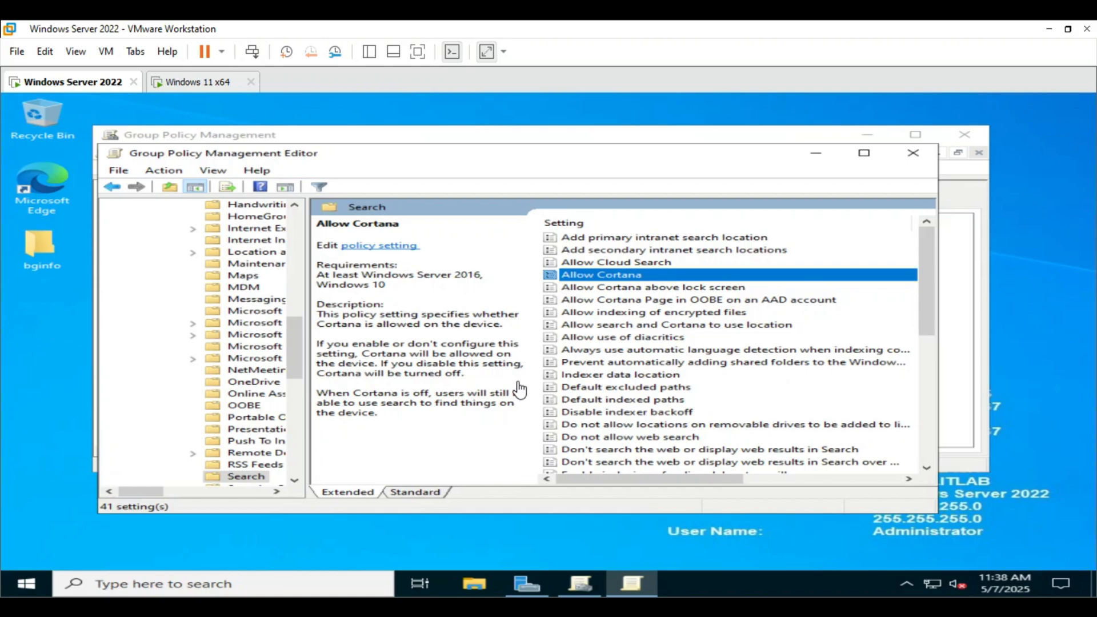
# Browse to Windows Components > Store and open the Turn off the Store application policy
pyautogui.scroll(3, 197, 352)
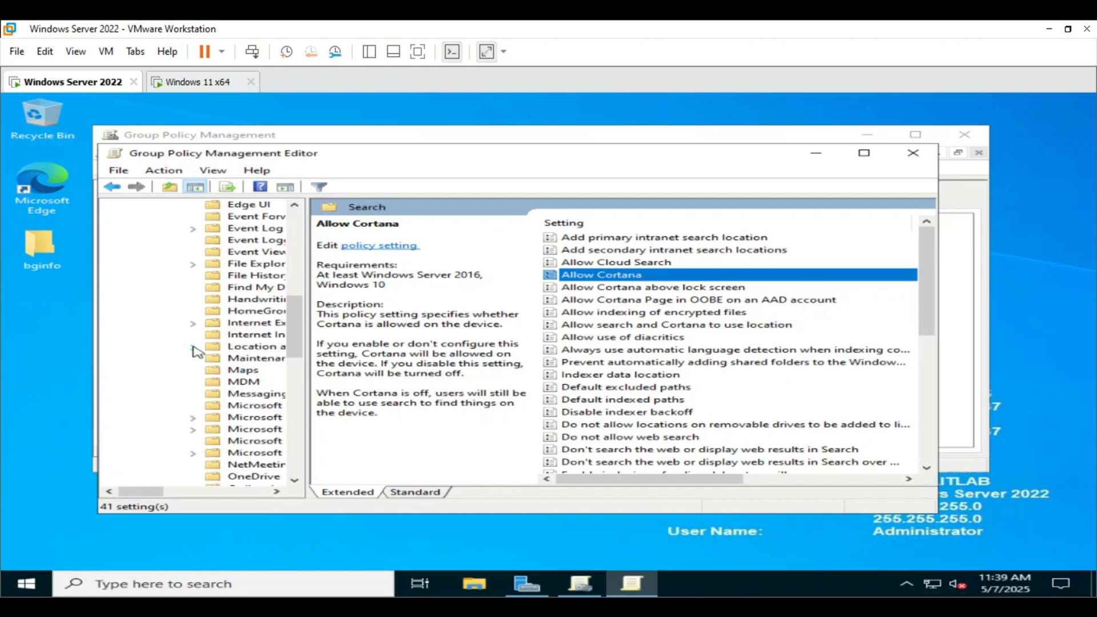
pyautogui.scroll(10, 196, 351)
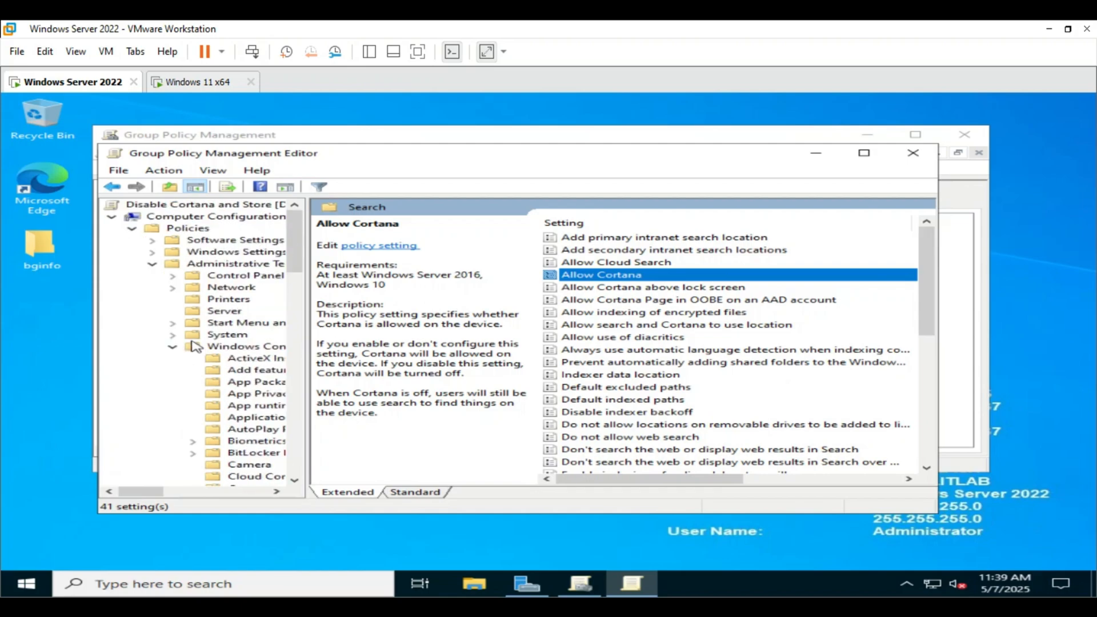
pyautogui.click(201, 221)
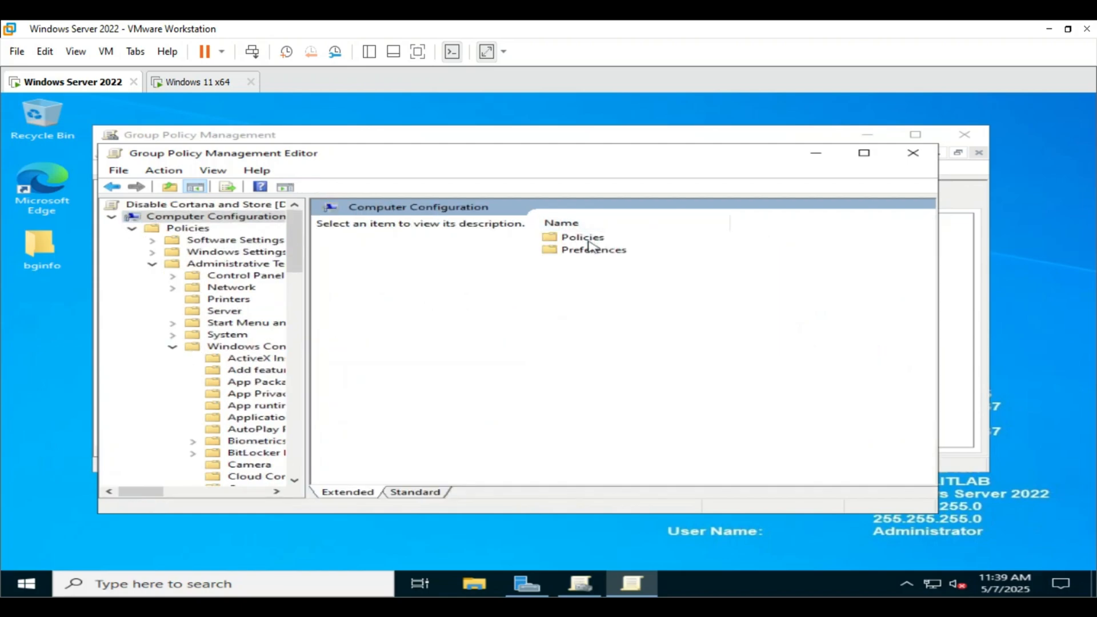
pyautogui.doubleClick(584, 237)
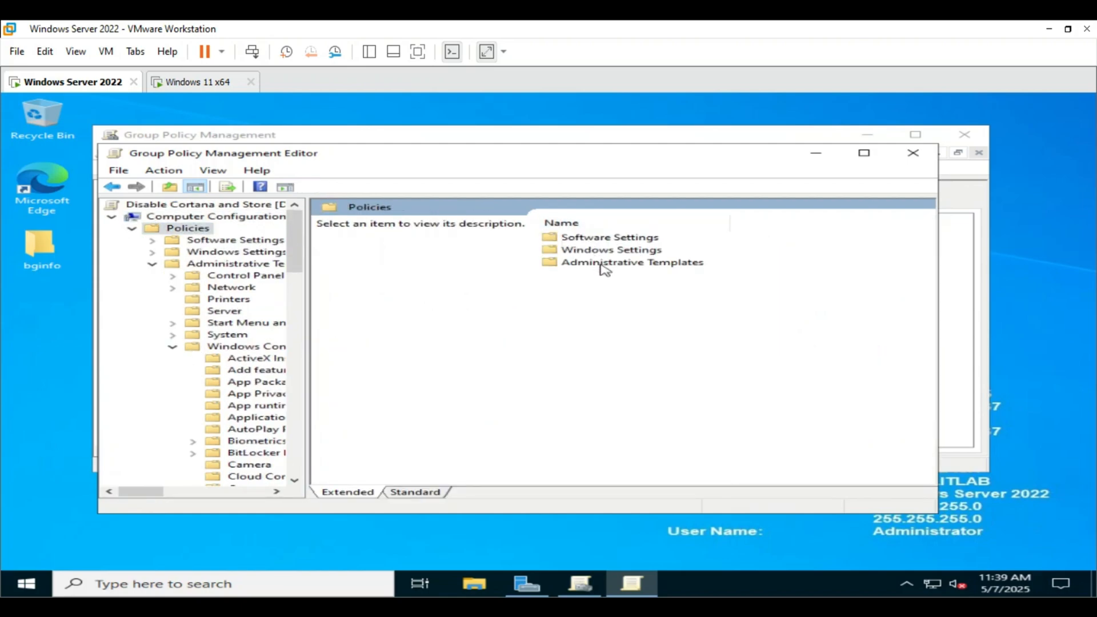
pyautogui.doubleClick(604, 263)
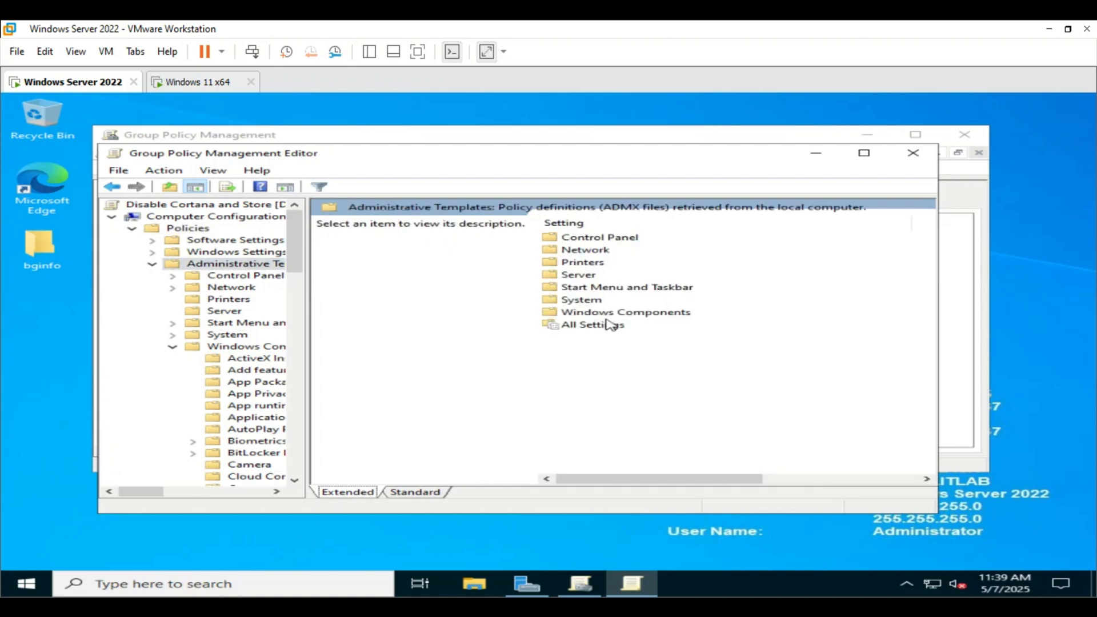
pyautogui.doubleClick(606, 313)
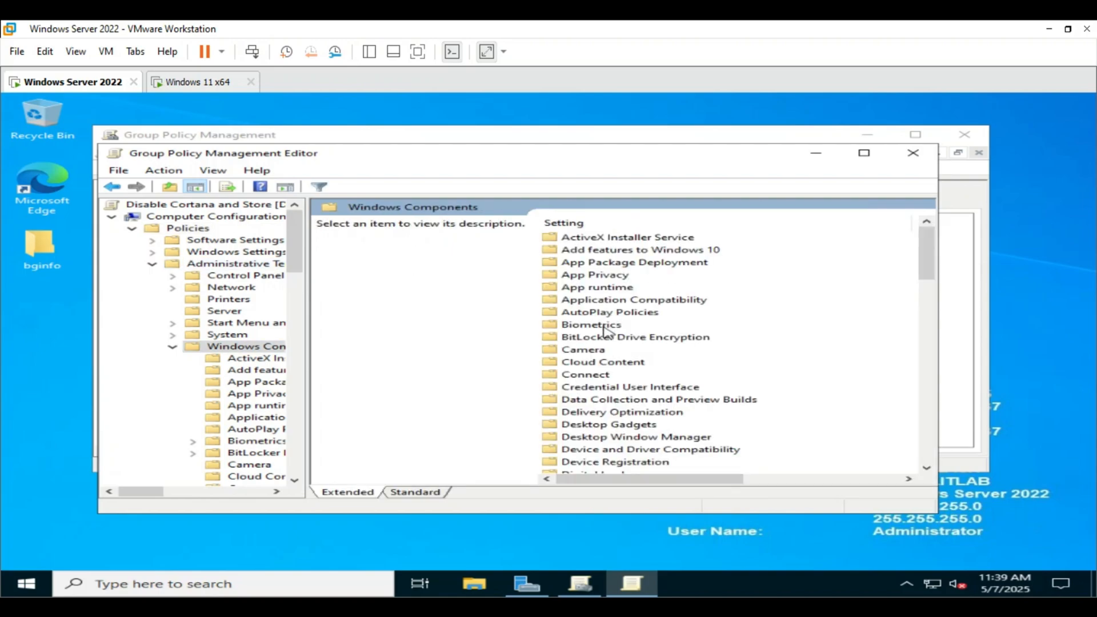
pyautogui.scroll(-15, 606, 332)
pyautogui.scroll(-3, 611, 335)
pyautogui.scroll(2, 629, 333)
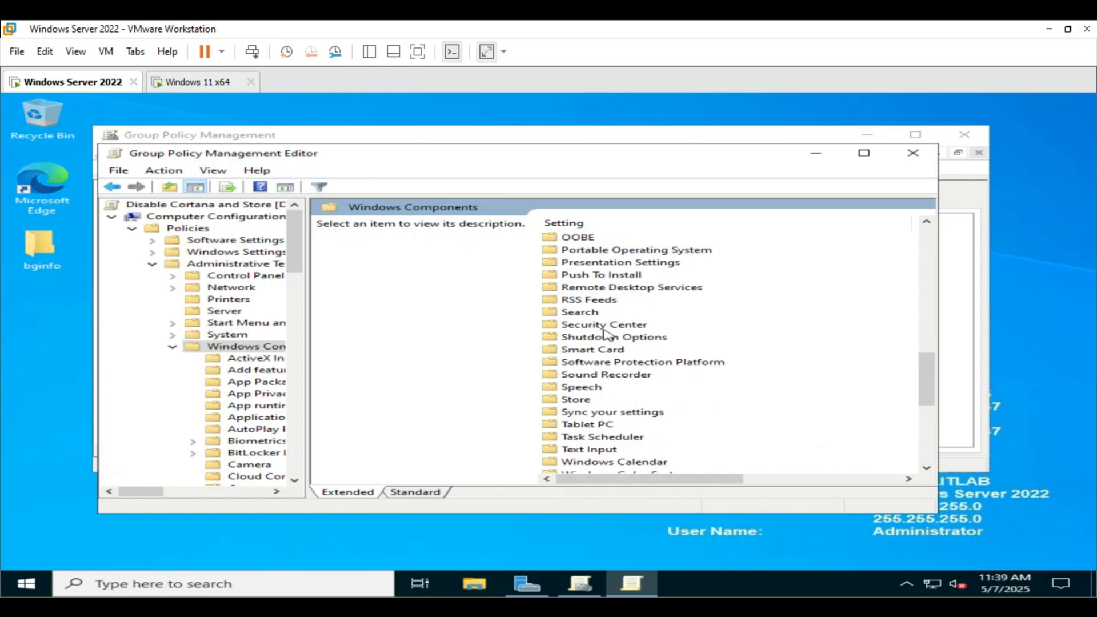
pyautogui.doubleClick(579, 398)
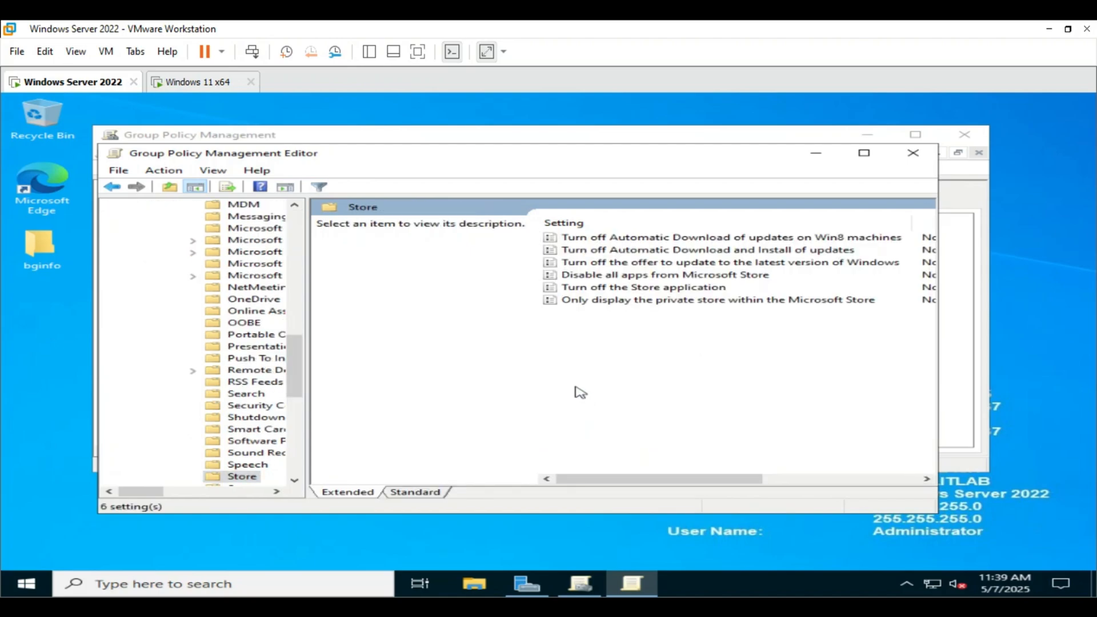
pyautogui.doubleClick(630, 289)
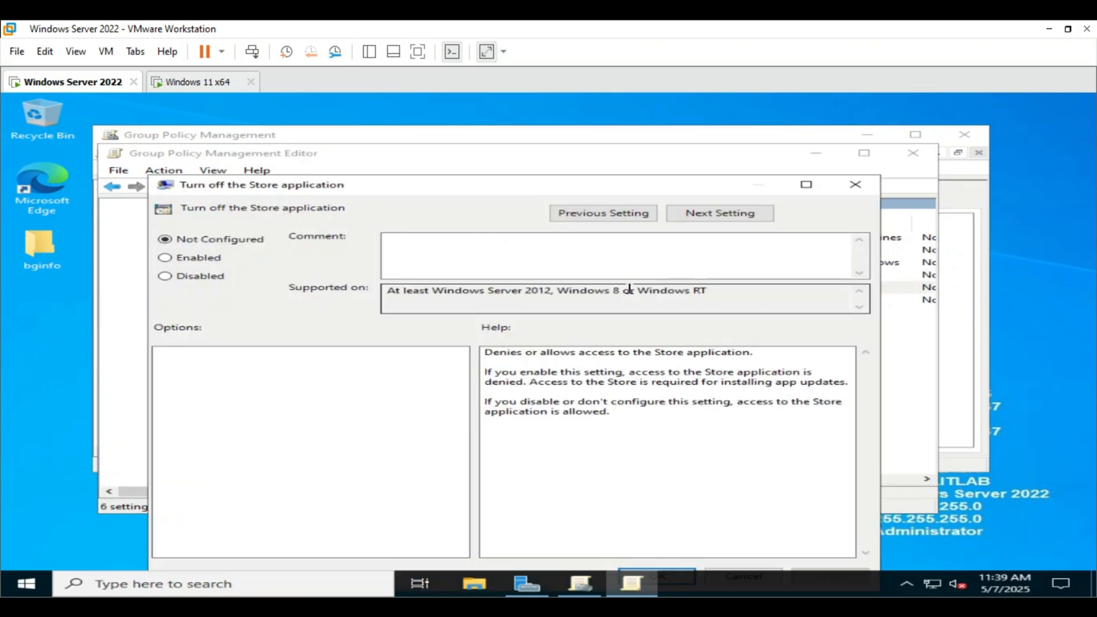
pyautogui.moveTo(530, 186); pyautogui.dragTo(543, 134)
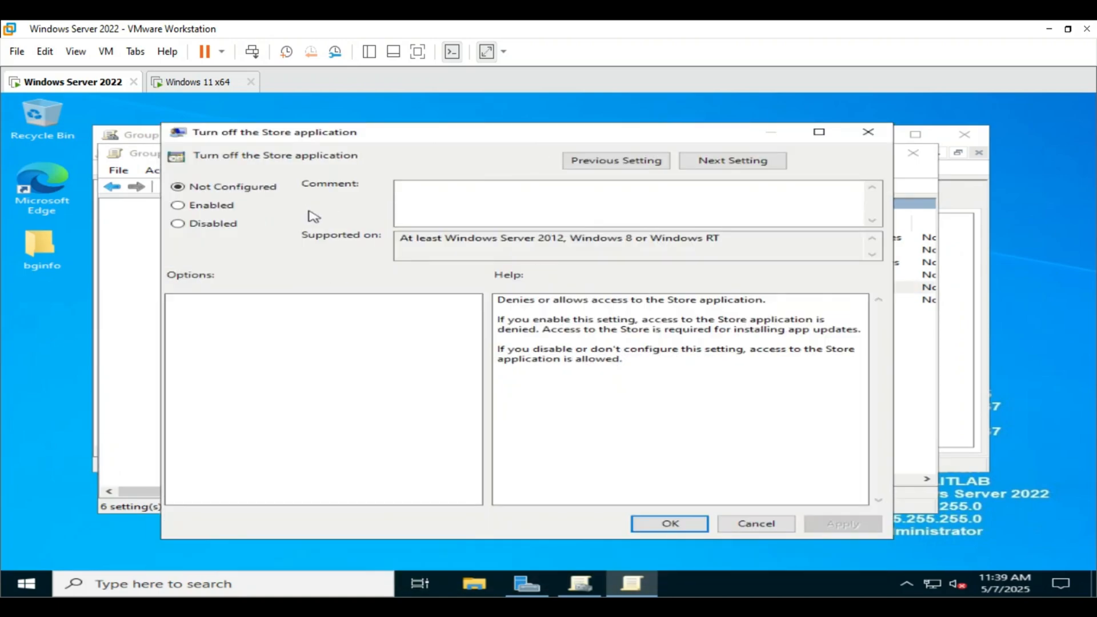
# Enable Turn off the Store application, apply and confirm it, then close the editor
pyautogui.click(202, 207)
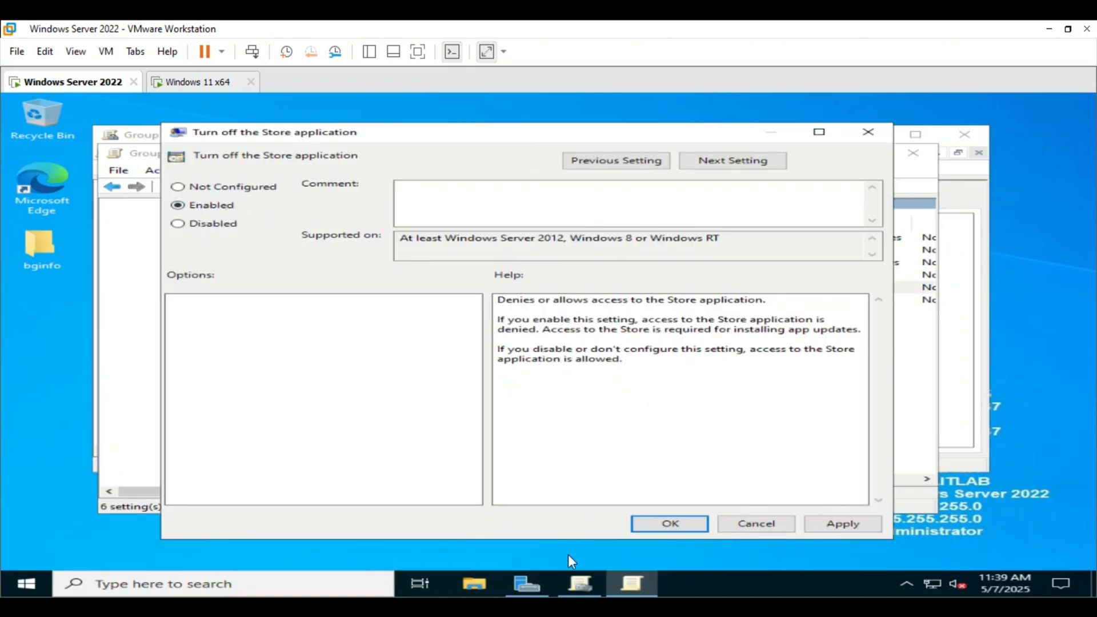
pyautogui.click(827, 524)
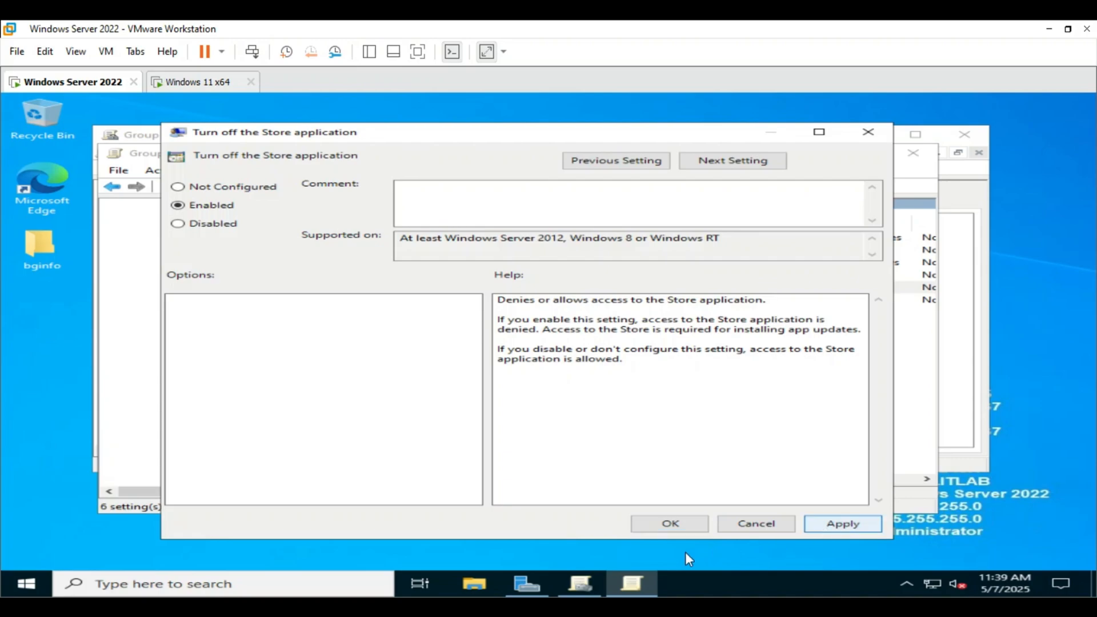
pyautogui.click(668, 526)
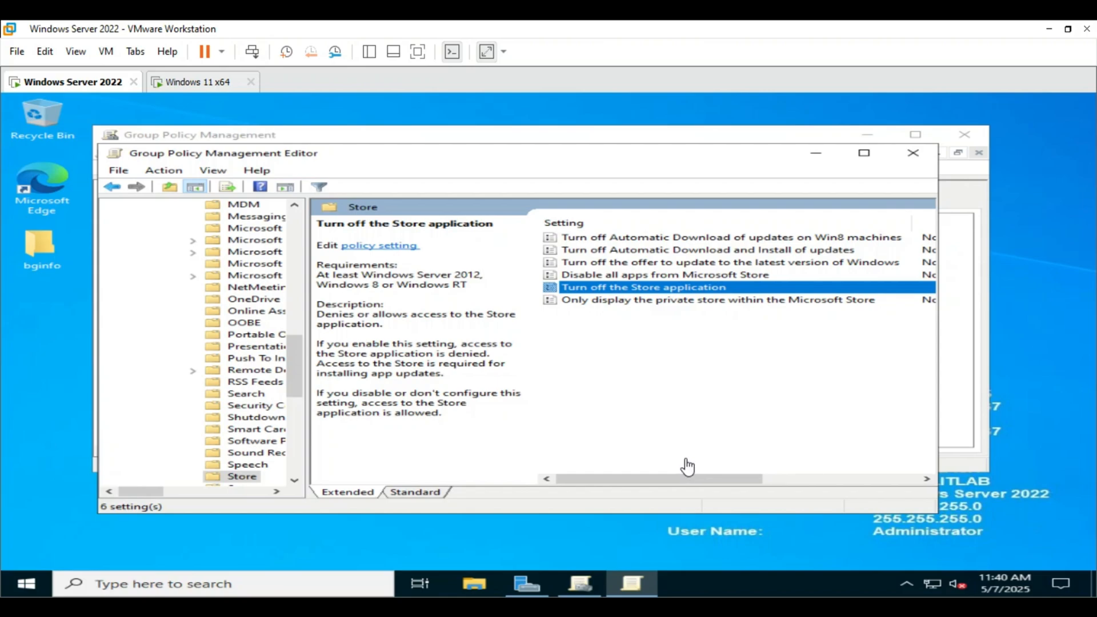
pyautogui.click(913, 152)
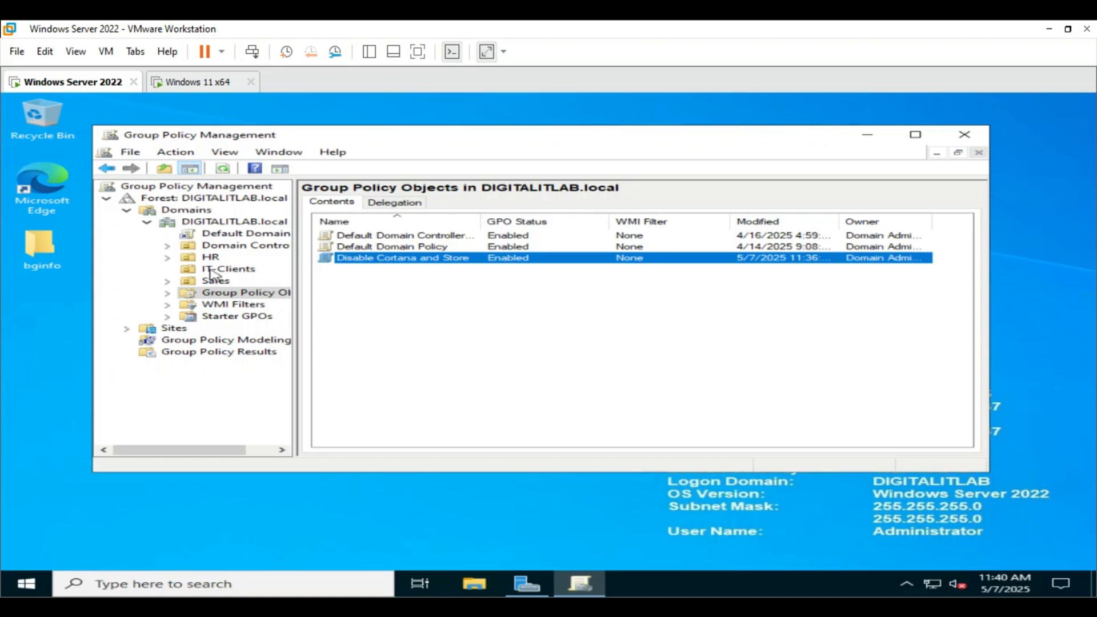
# Link the existing Disable Cortana and Store GPO to the IT-Clients OU
pyautogui.rightClick(213, 272)
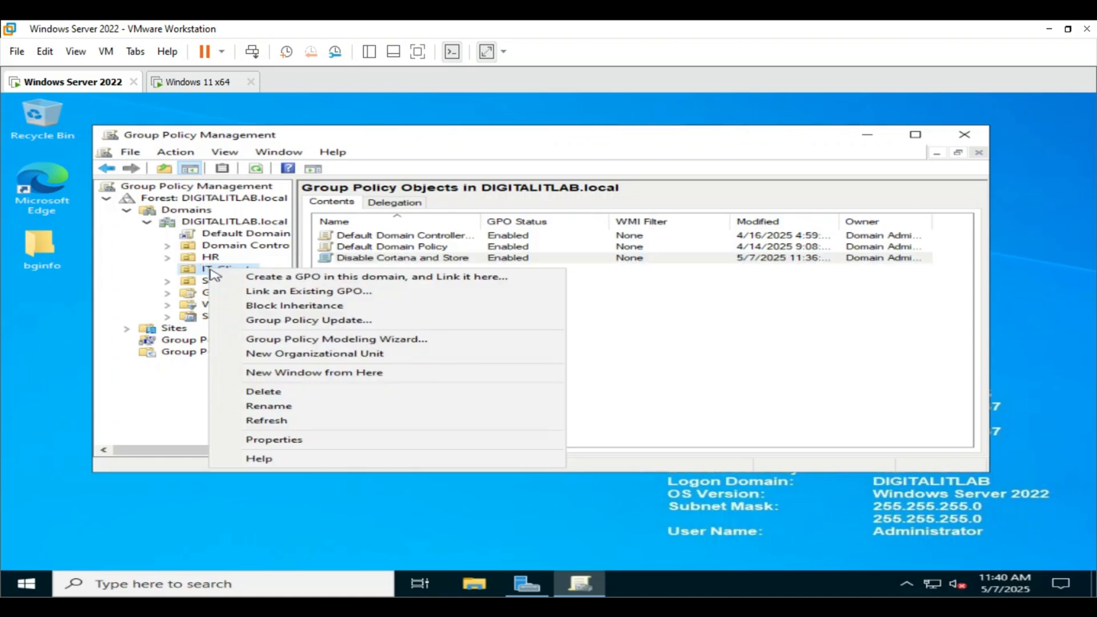
pyautogui.click(263, 295)
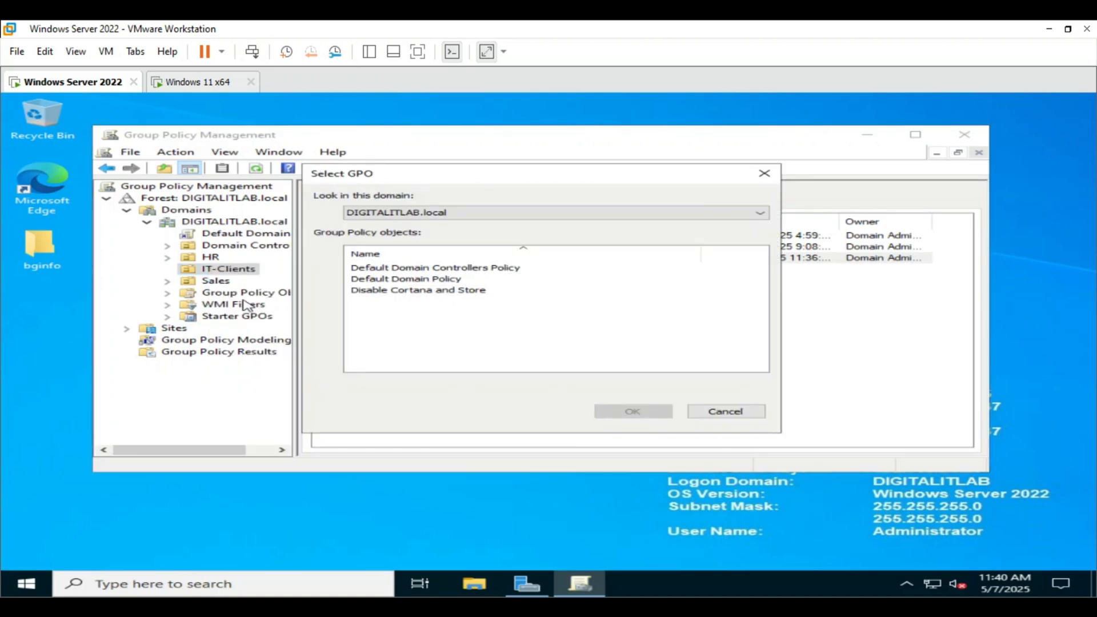
pyautogui.click(415, 291)
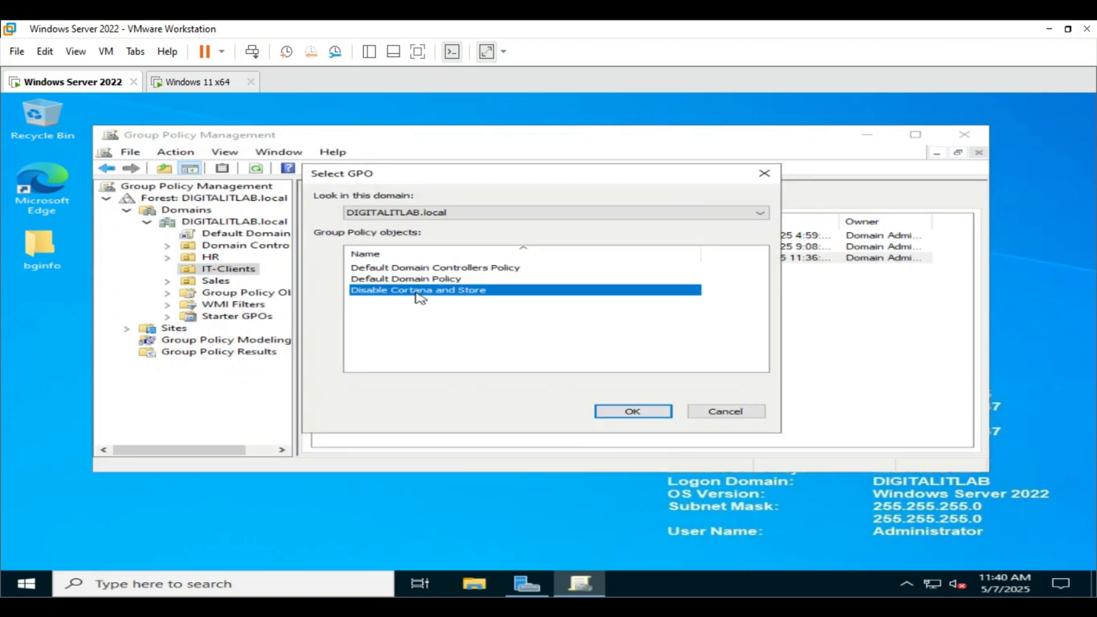
pyautogui.click(639, 412)
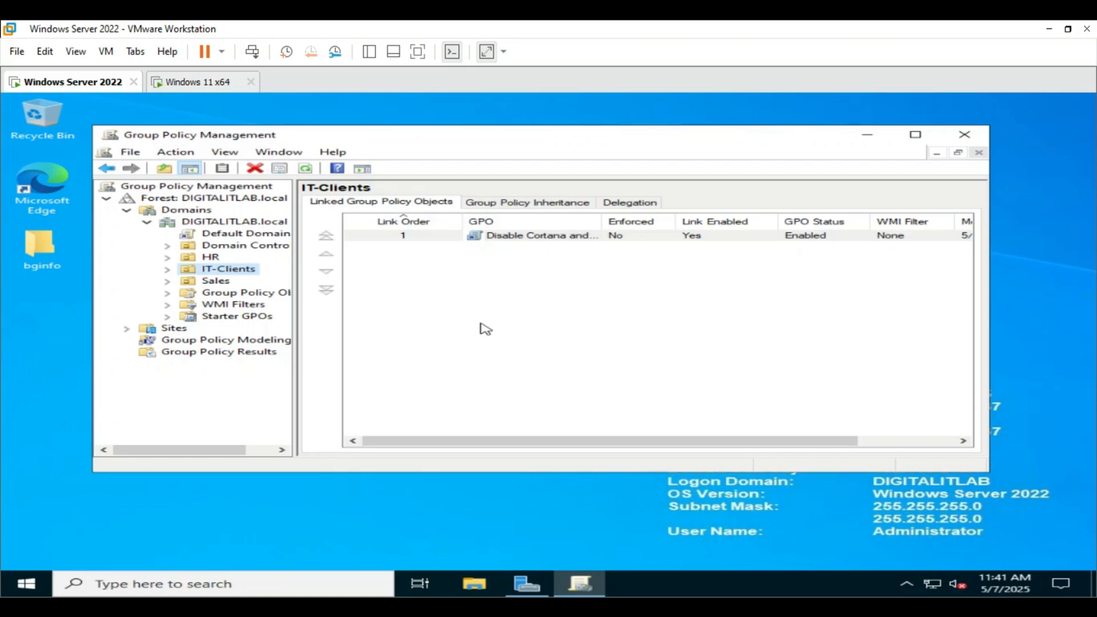
# Sign in as the standard user on the Windows 11 client VM
pyautogui.click(220, 83)
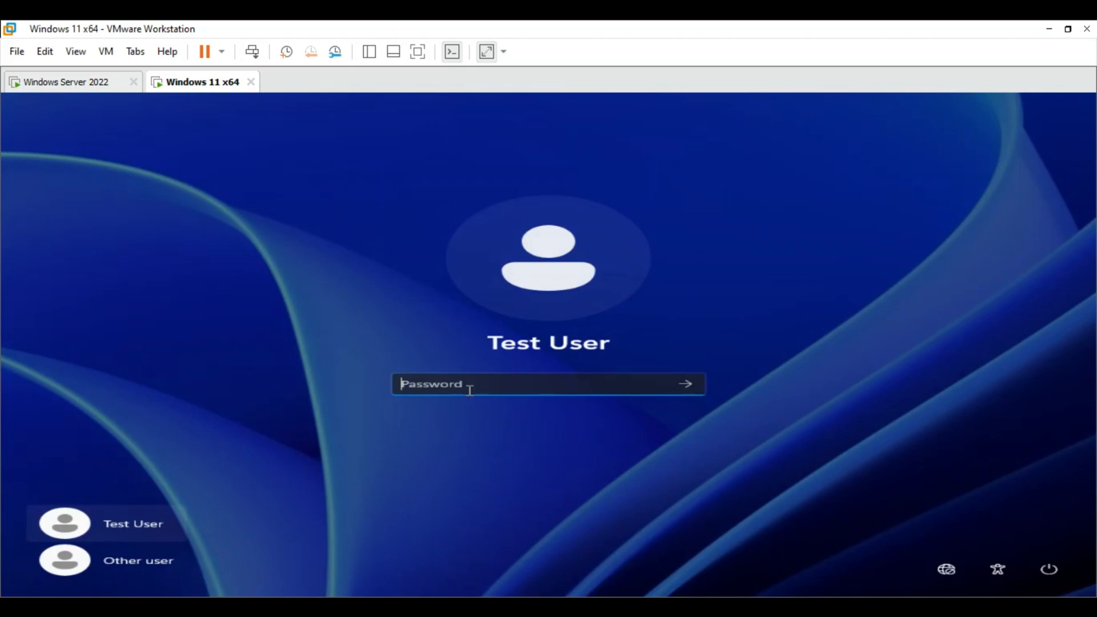
pyautogui.write('•••••••••••')
pyautogui.press('Return')
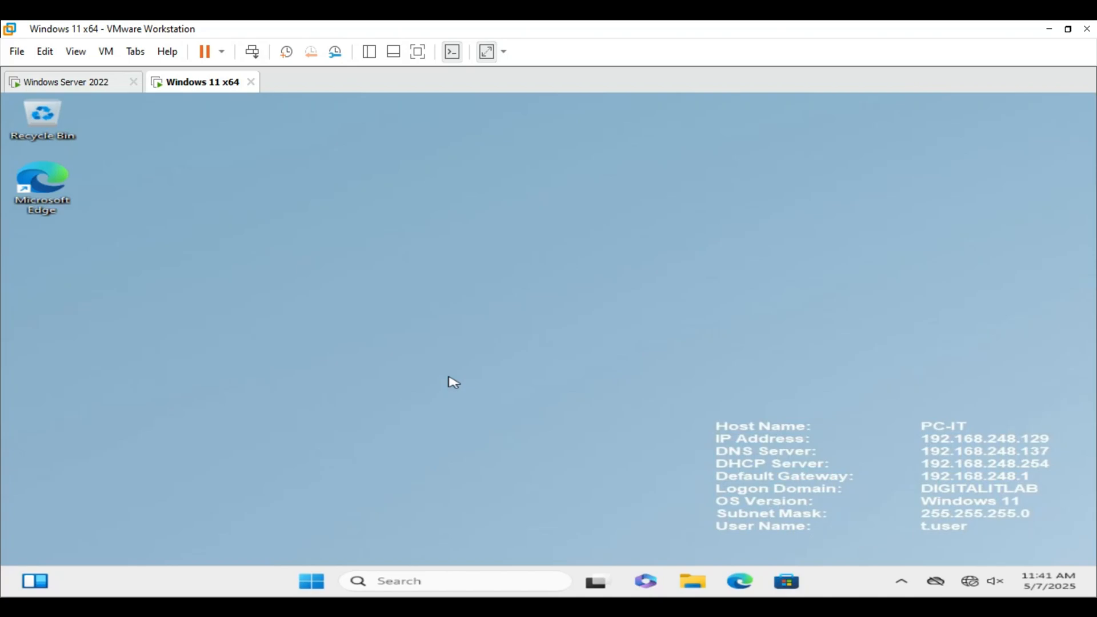
# Launch Command Prompt as administrator, entering the admin credentials at the UAC prompt
pyautogui.press('super')
pyautogui.write('comn')
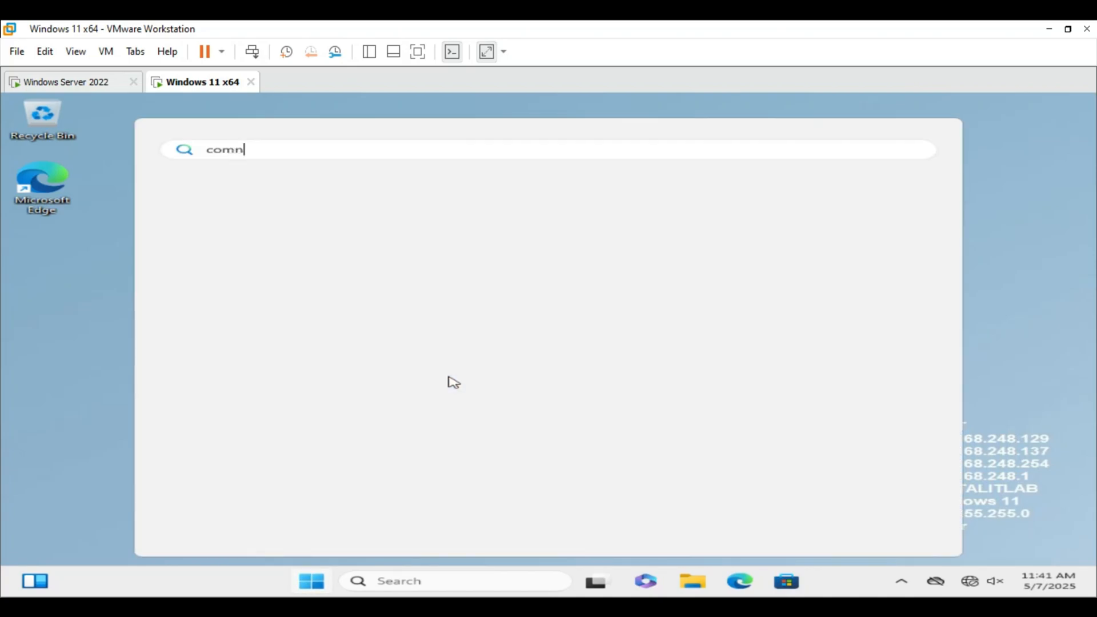
pyautogui.press('BackSpace')
pyautogui.write('mand')
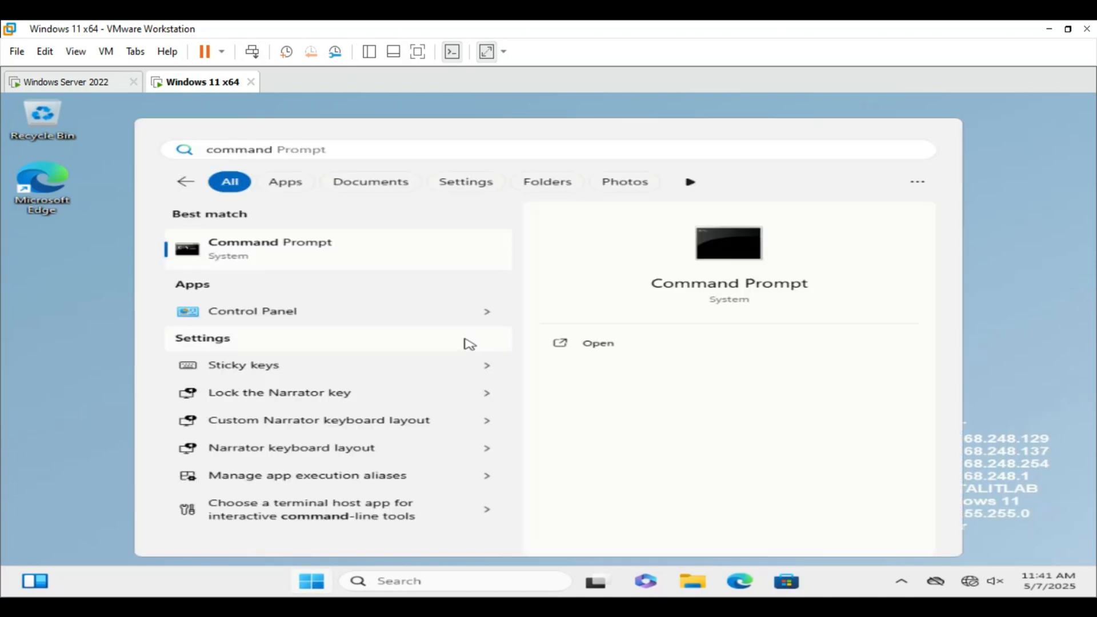
pyautogui.click(589, 363)
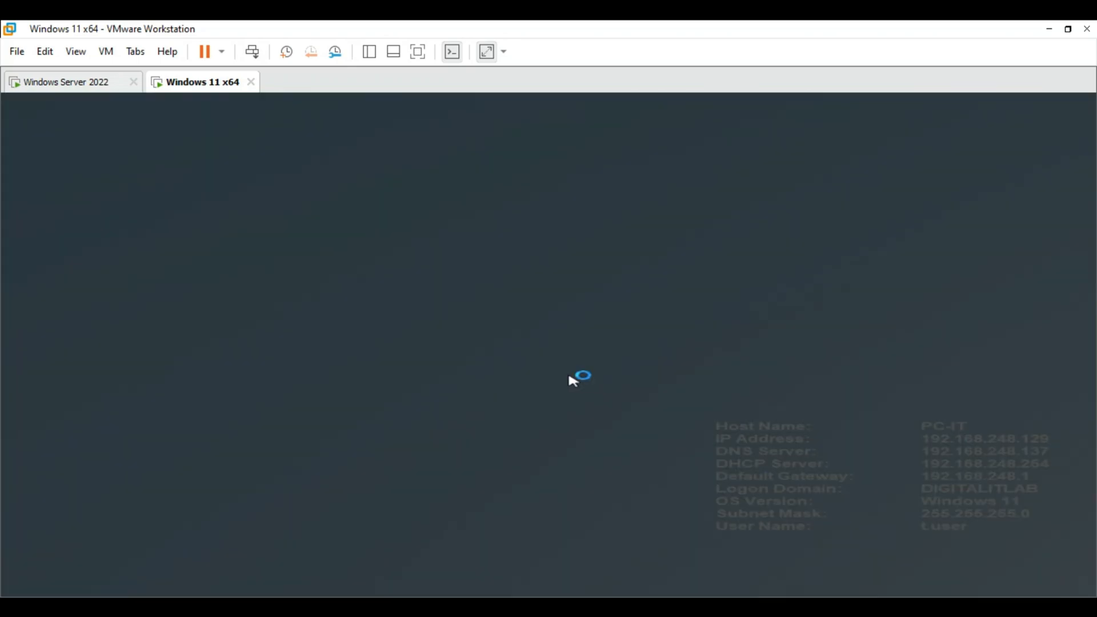
pyautogui.write('Ad')
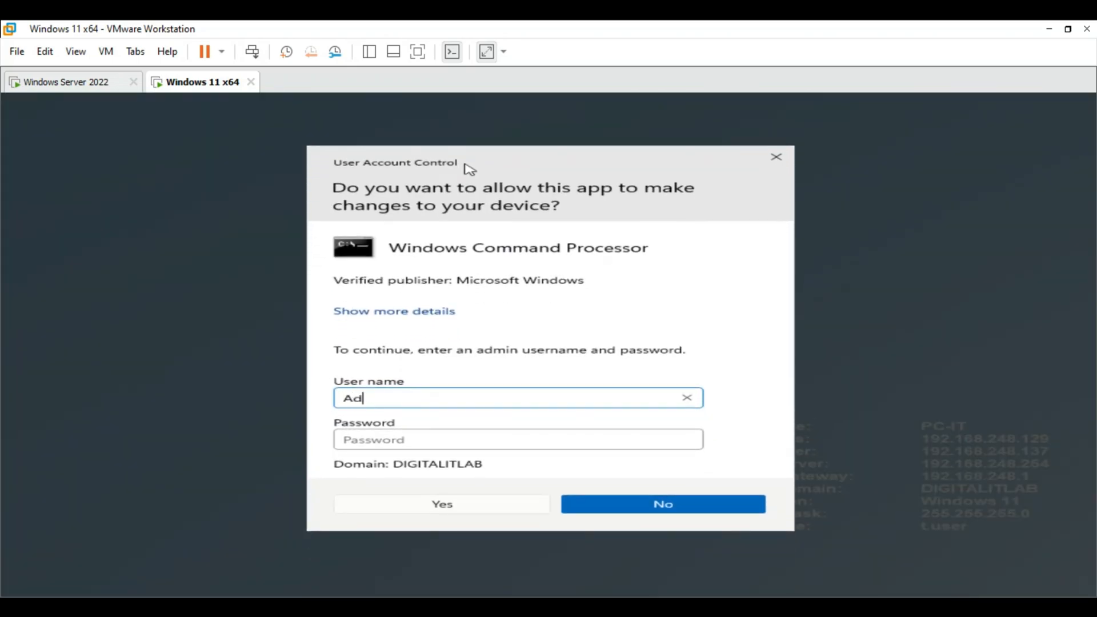
pyautogui.write('ministrator')
pyautogui.press('Tab')
pyautogui.write('Pa')
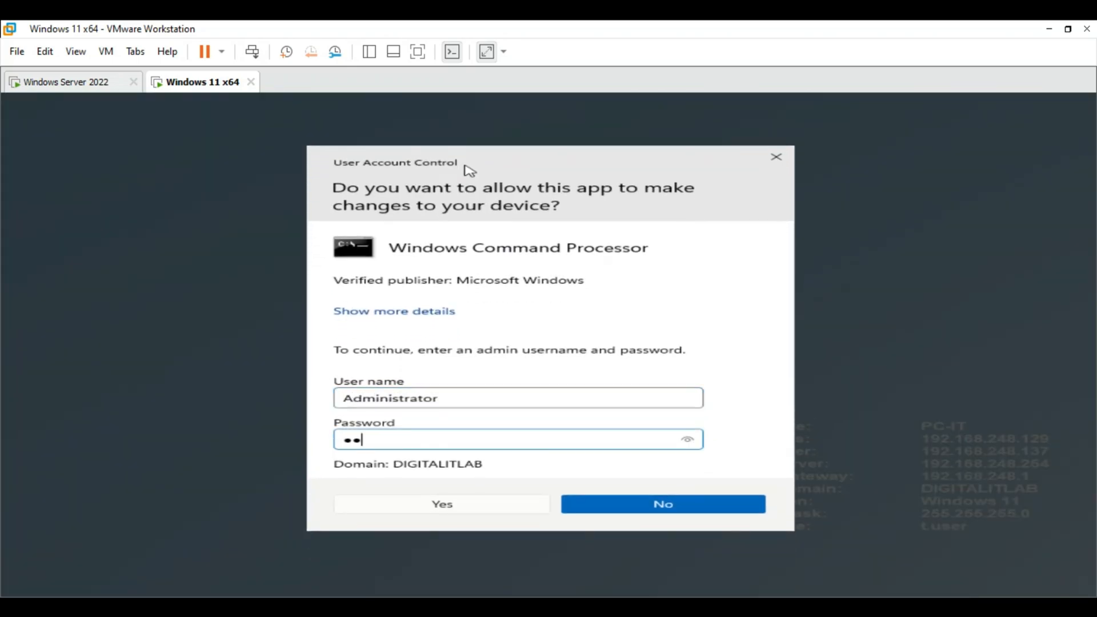
pyautogui.write('ssword123')
pyautogui.press('Return')
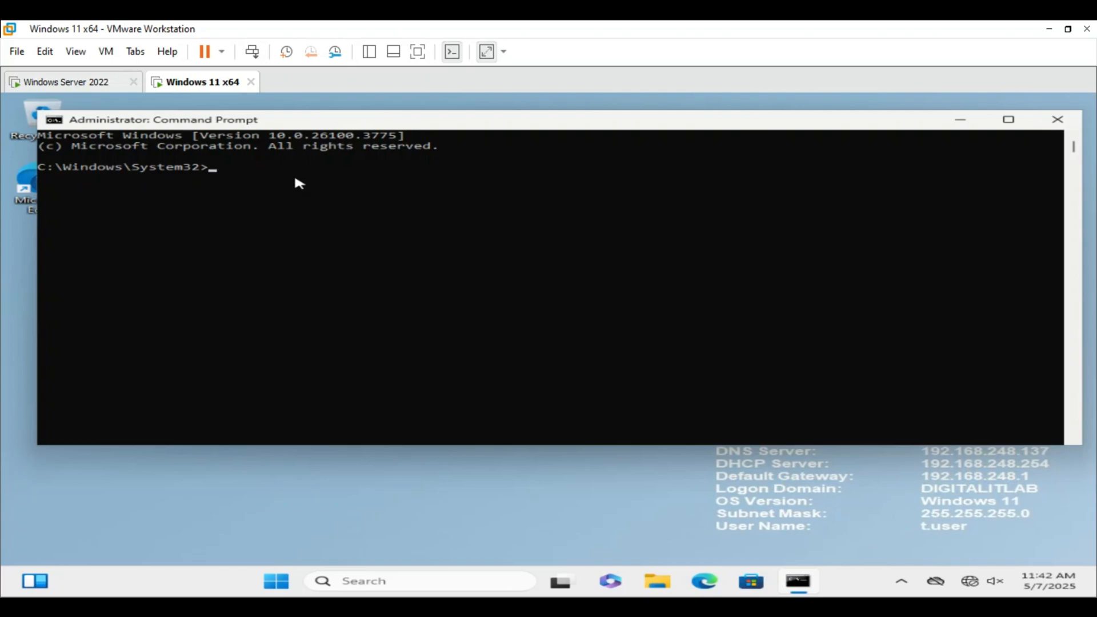
# Run gpupdate /force in the elevated Command Prompt
pyautogui.write('gpupdate /force')
pyautogui.press('Return')
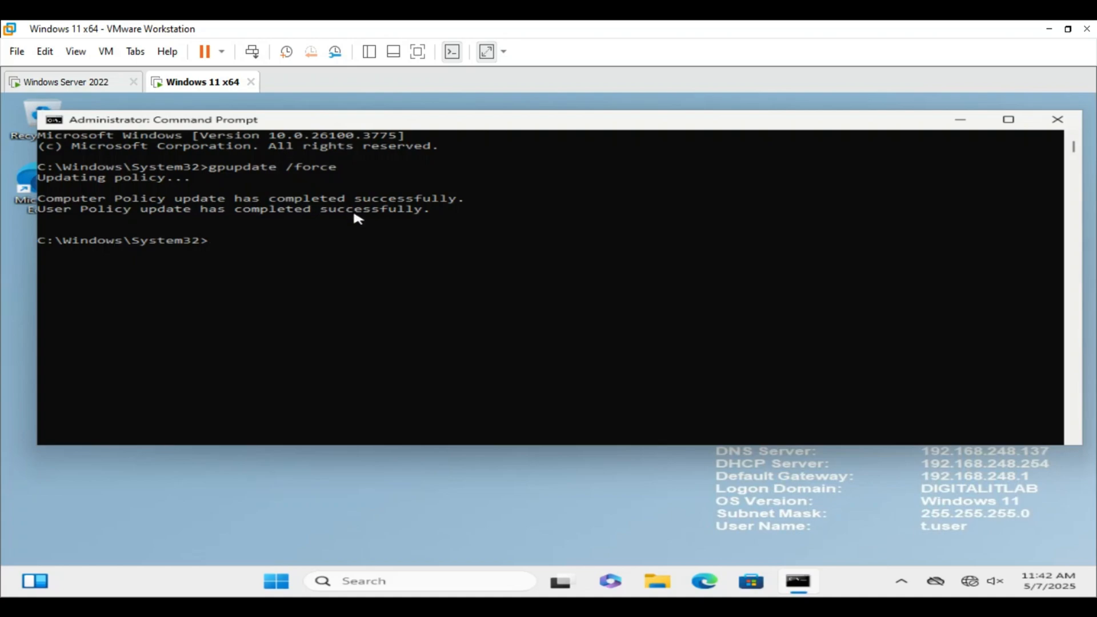
# Restart the Windows 11 client from the Start menu power options
pyautogui.click(276, 581)
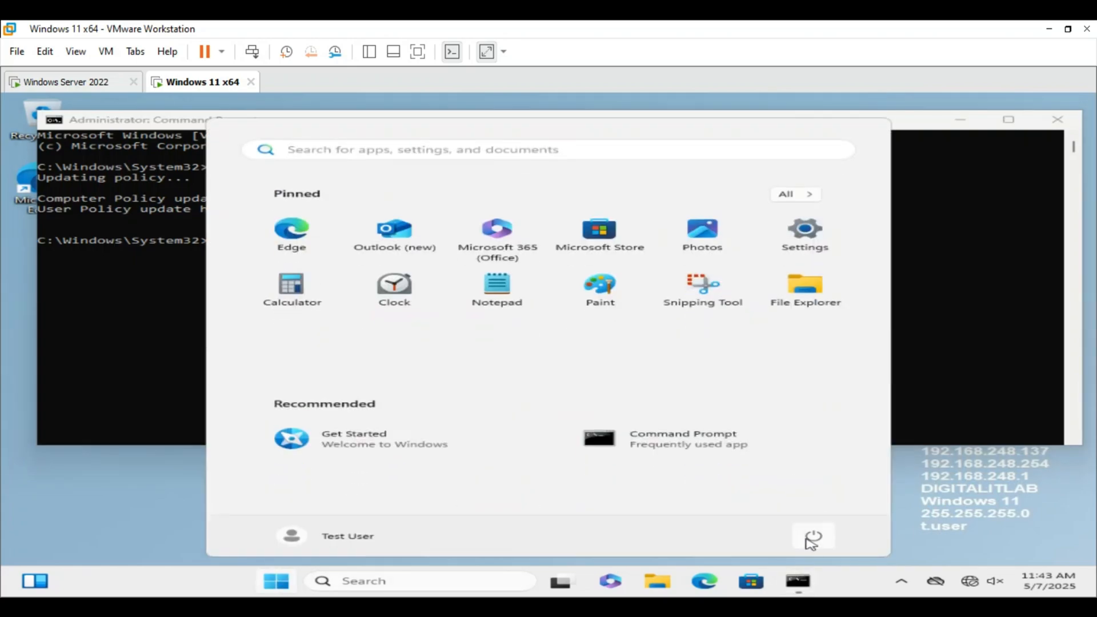
pyautogui.click(813, 534)
pyautogui.click(787, 507)
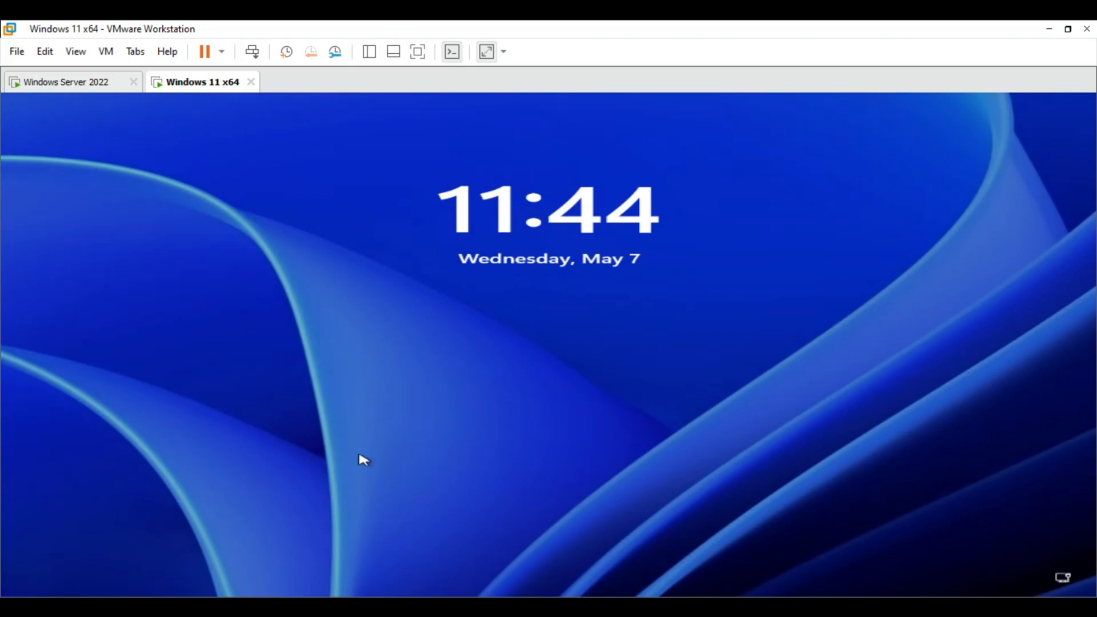
# Sign back in with the user's password after the restart
pyautogui.click(363, 460)
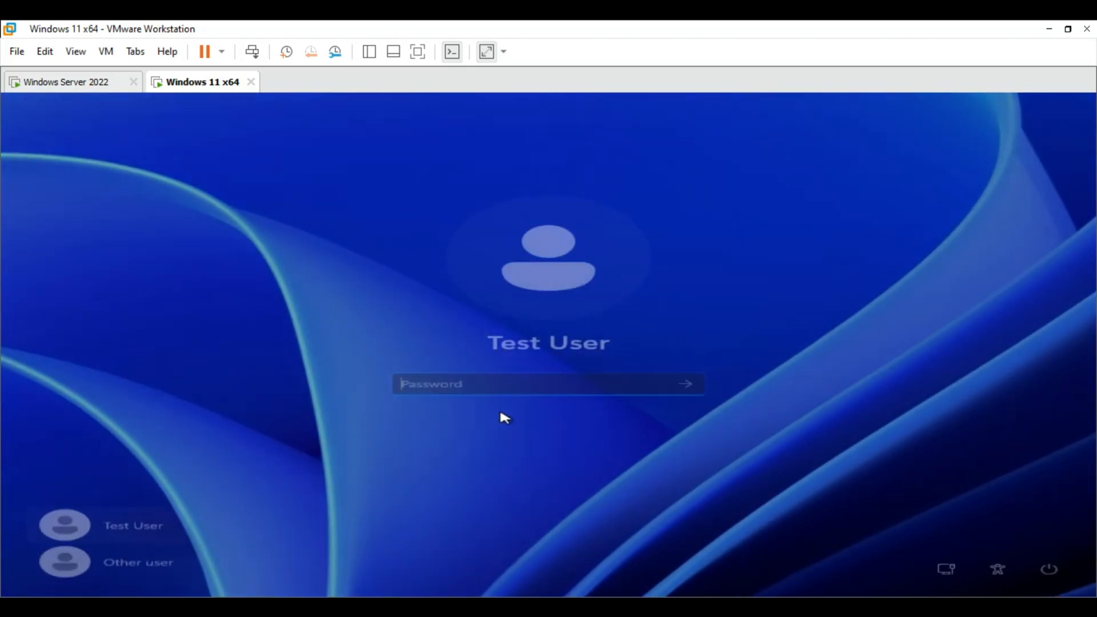
pyautogui.write('********')
pyautogui.press('Return')
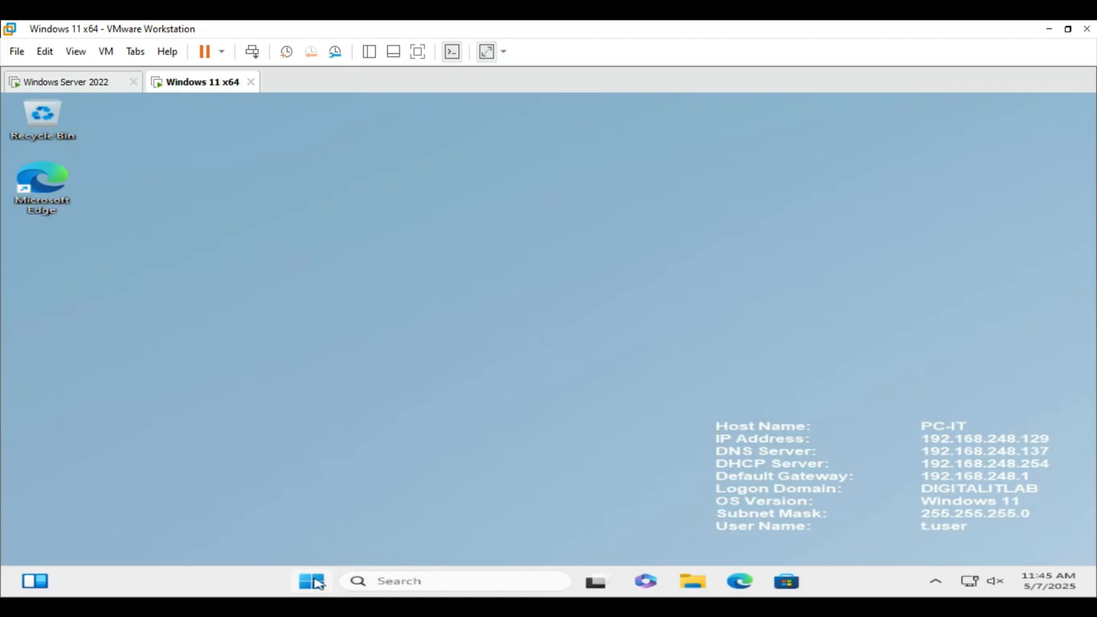
# Search 'cortana' to confirm no Cortana app, then try opening Microsoft Store via 'microsoft'
pyautogui.click(384, 582)
pyautogui.write('cortana')
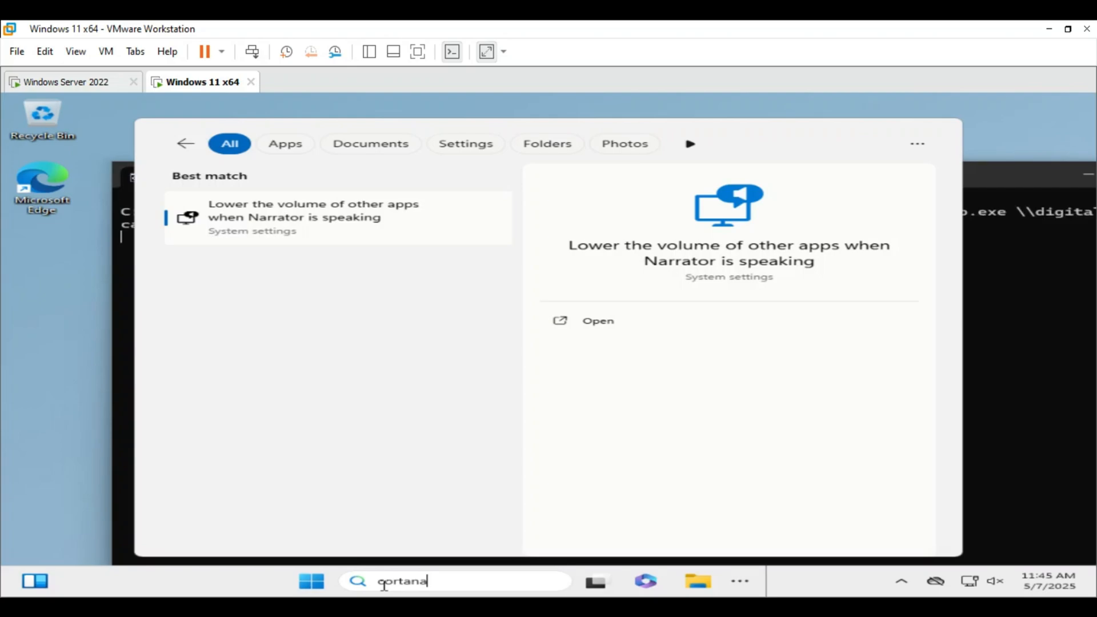
pyautogui.press('BackSpace')
pyautogui.press('BackSpace')
pyautogui.press('BackSpace')
pyautogui.press('BackSpace')
pyautogui.press('BackSpace')
pyautogui.press('BackSpace')
pyautogui.press('BackSpace')
pyautogui.write('mic')
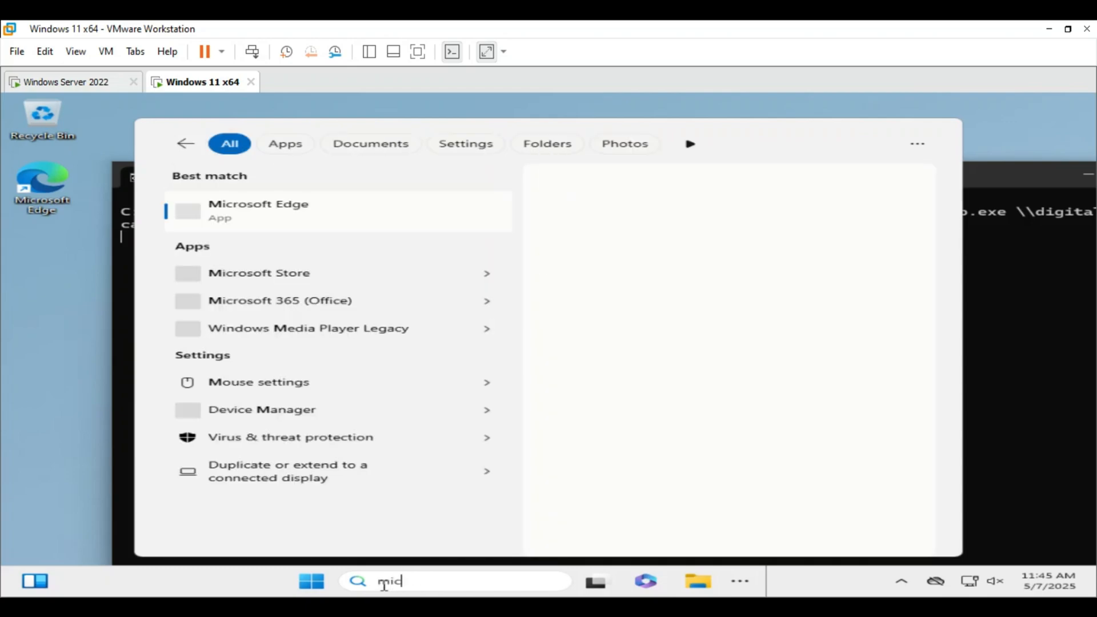
pyautogui.write('rosoft')
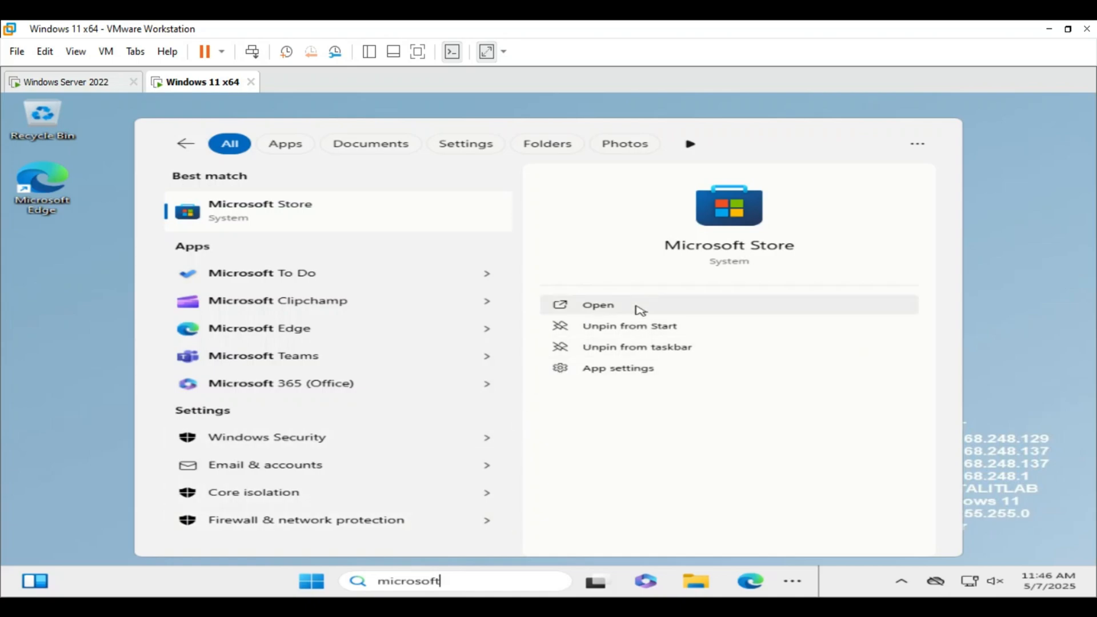
pyautogui.click(607, 312)
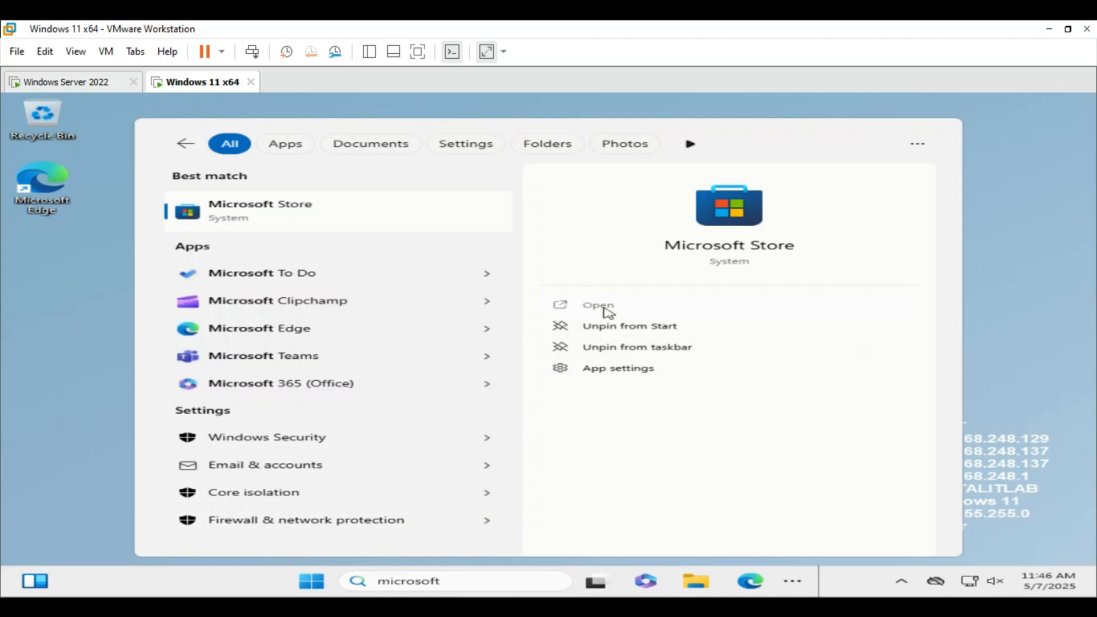